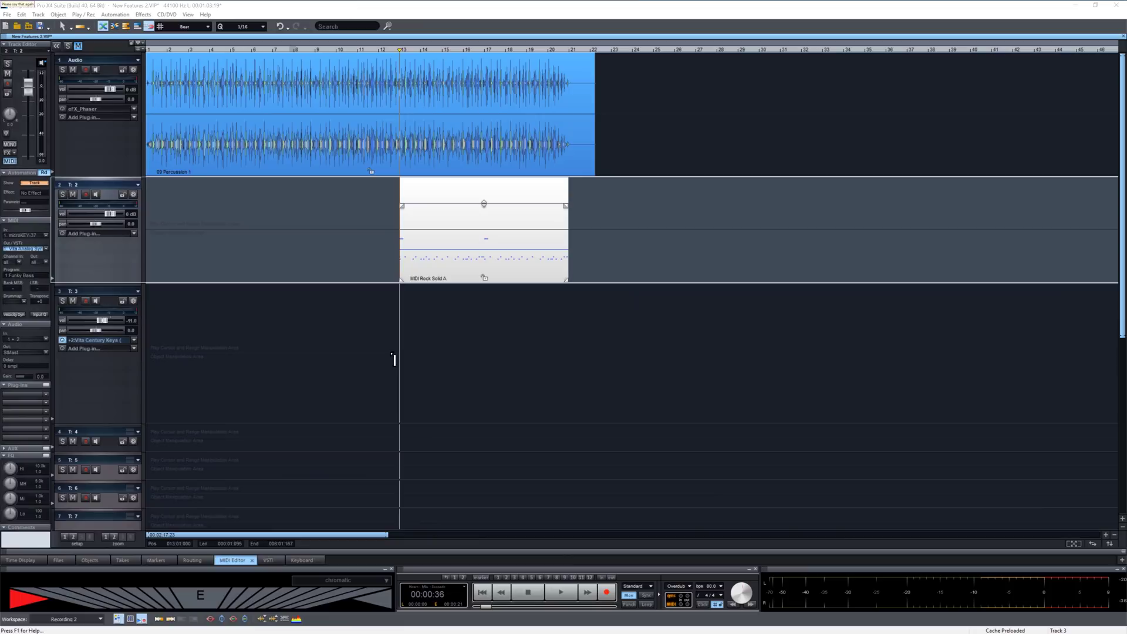
Drag the start of MIDI Rock Solid A on track 2 from bar 13 back to about bar 8.
click(401, 279)
drag(401, 279, 317, 264)
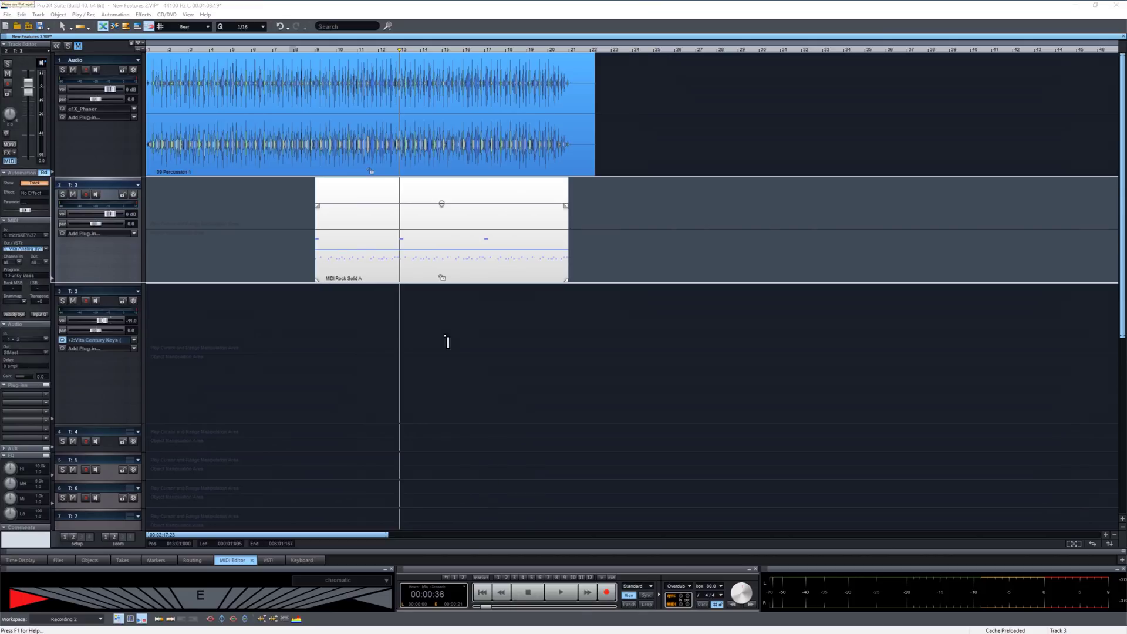
In the MIDI editor, select and copy the MIDI Rock Solid A notes between bars 14 and 16.
double_click(421, 263)
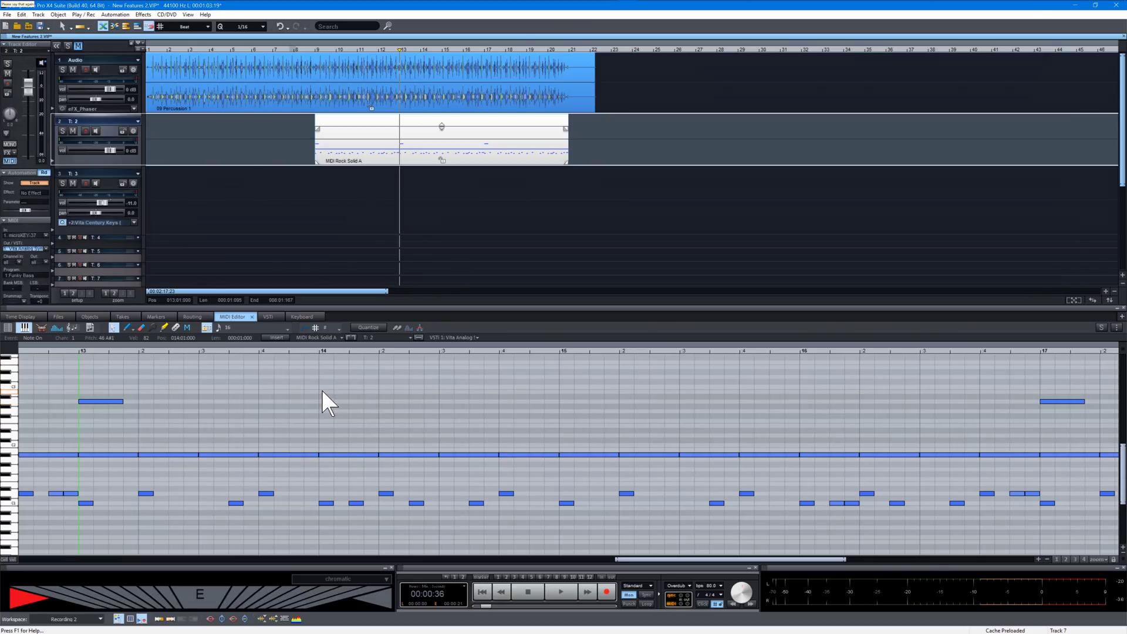
drag(321, 390, 784, 527)
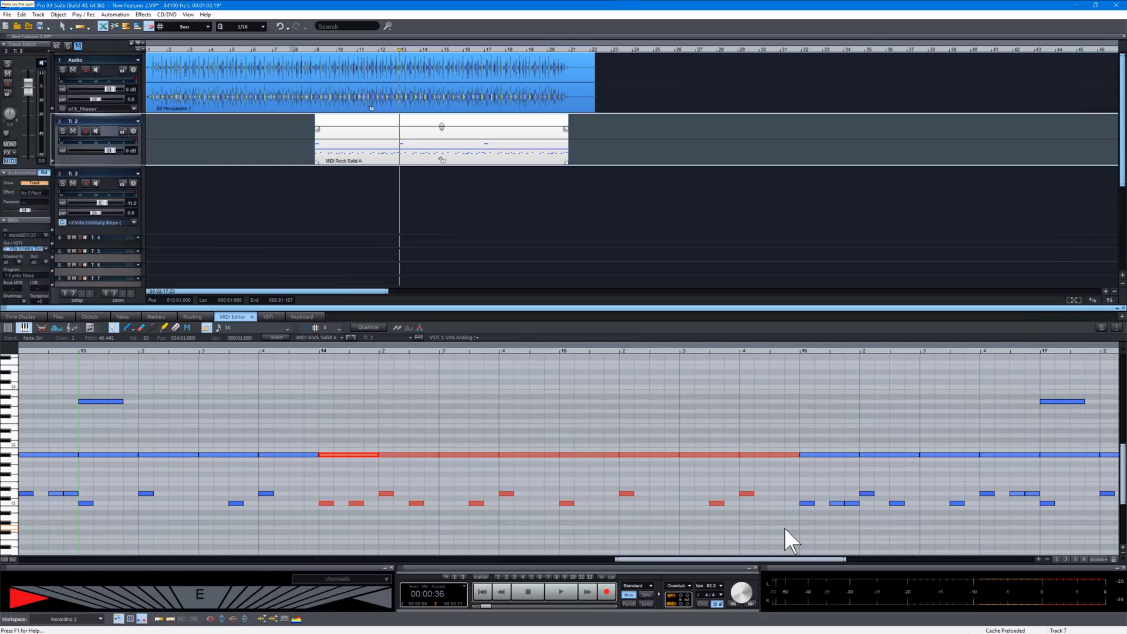
click(1117, 328)
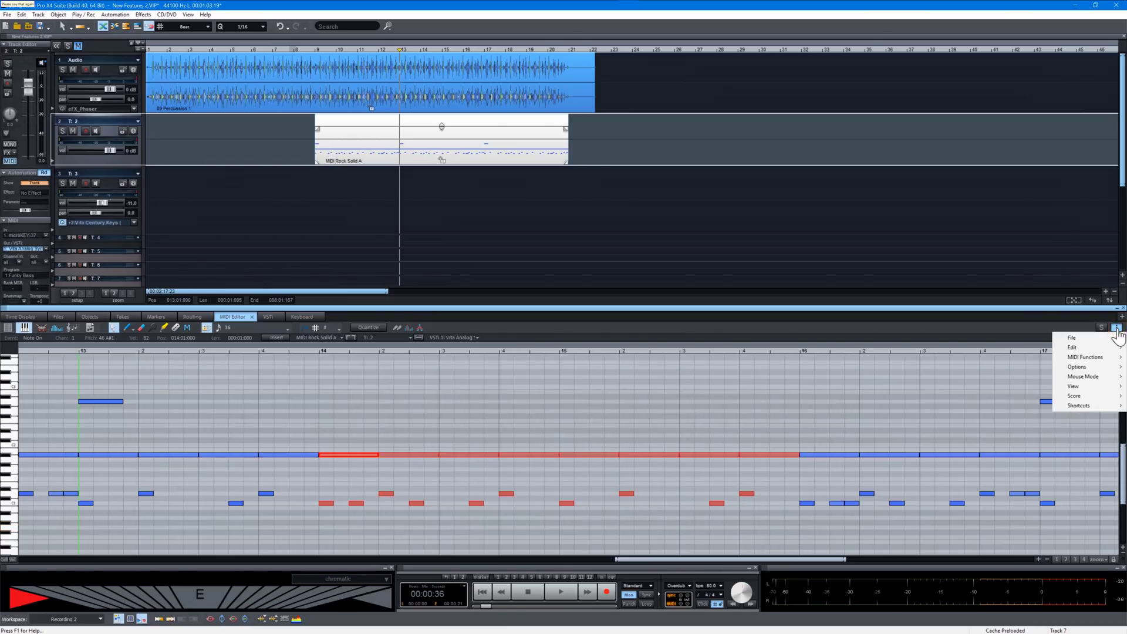
mouse_move(1097, 348)
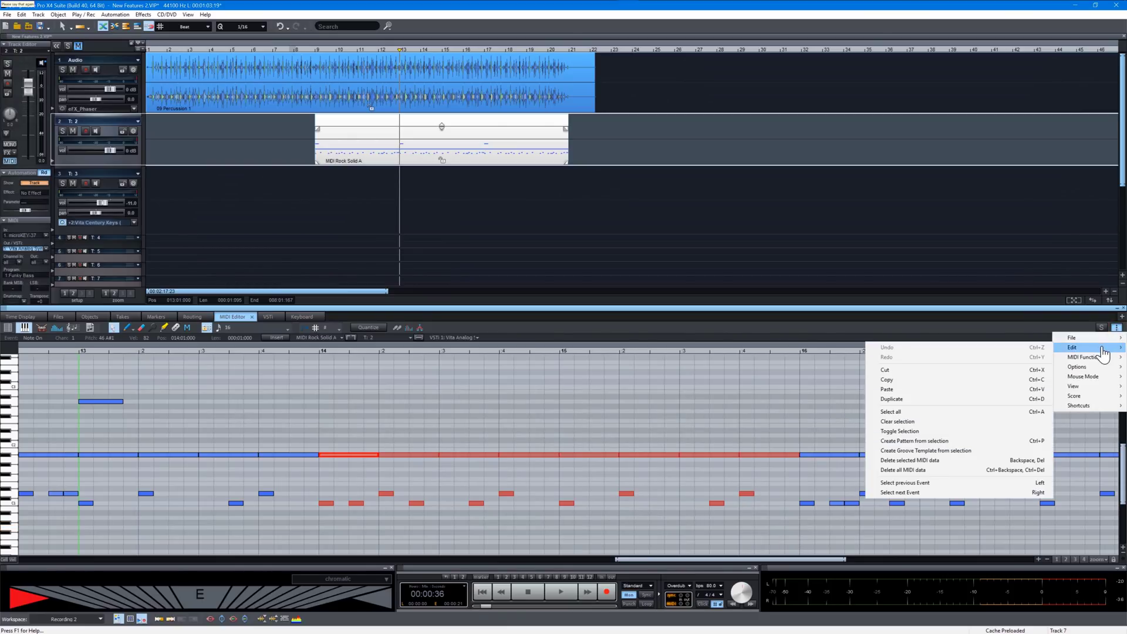
click(991, 389)
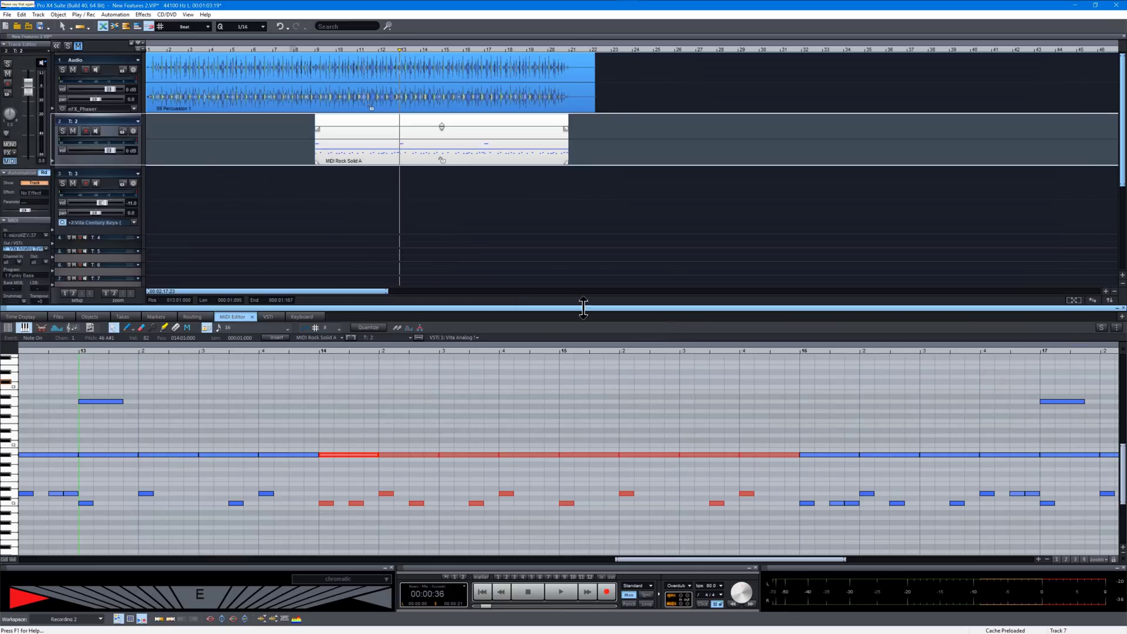
Paste the copied notes as a new clip on track 3 and select that clip.
click(409, 219)
click(436, 180)
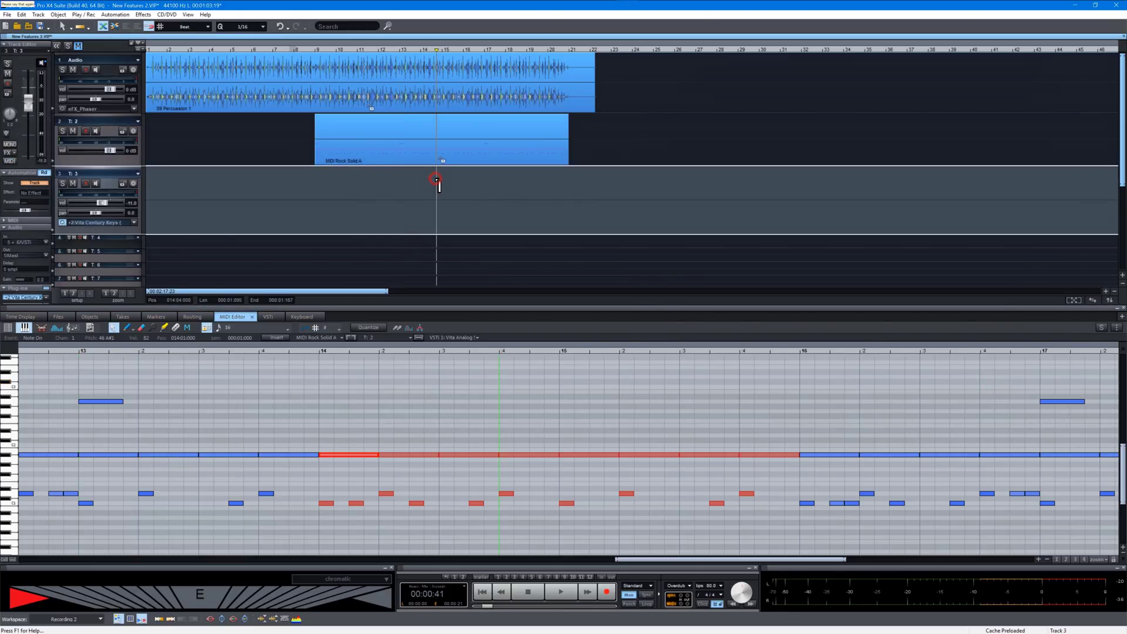
right_click(454, 209)
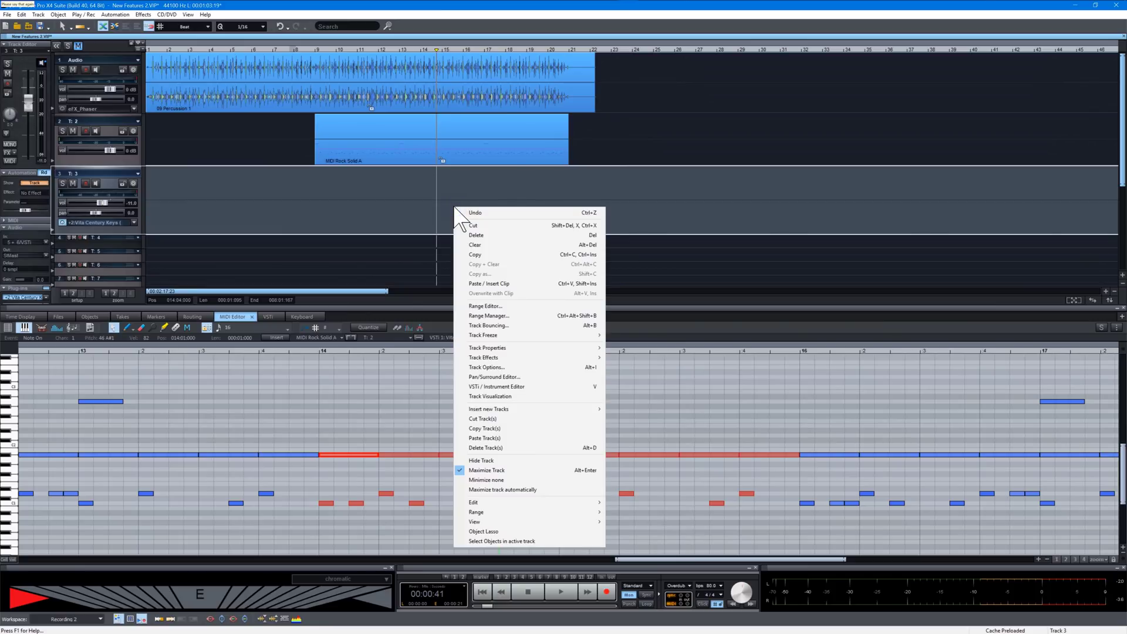
click(498, 284)
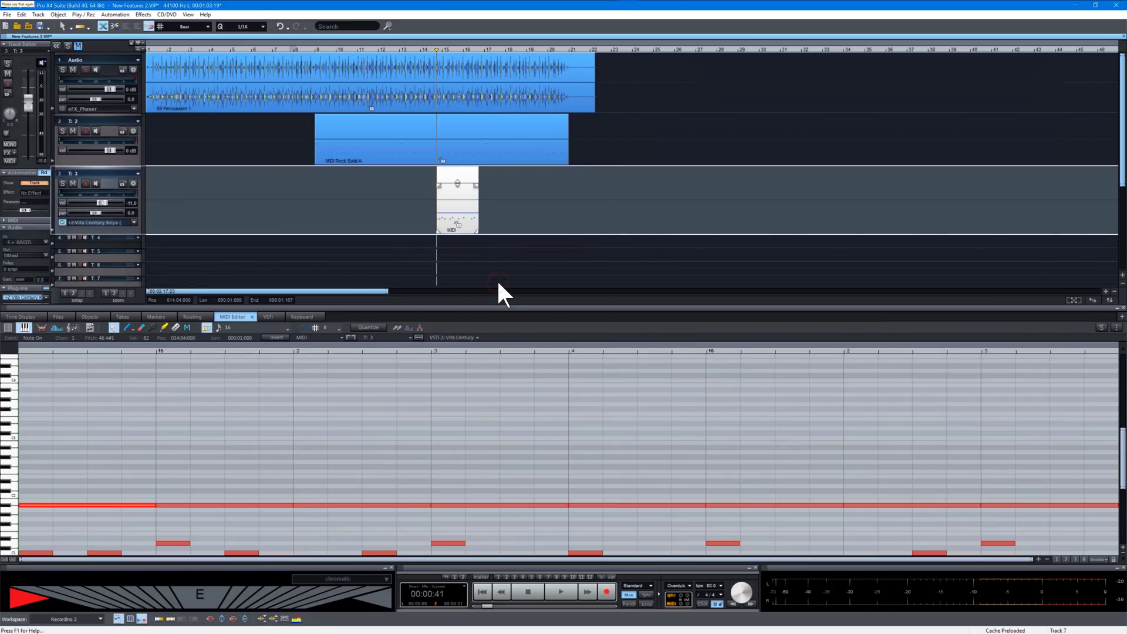
click(451, 216)
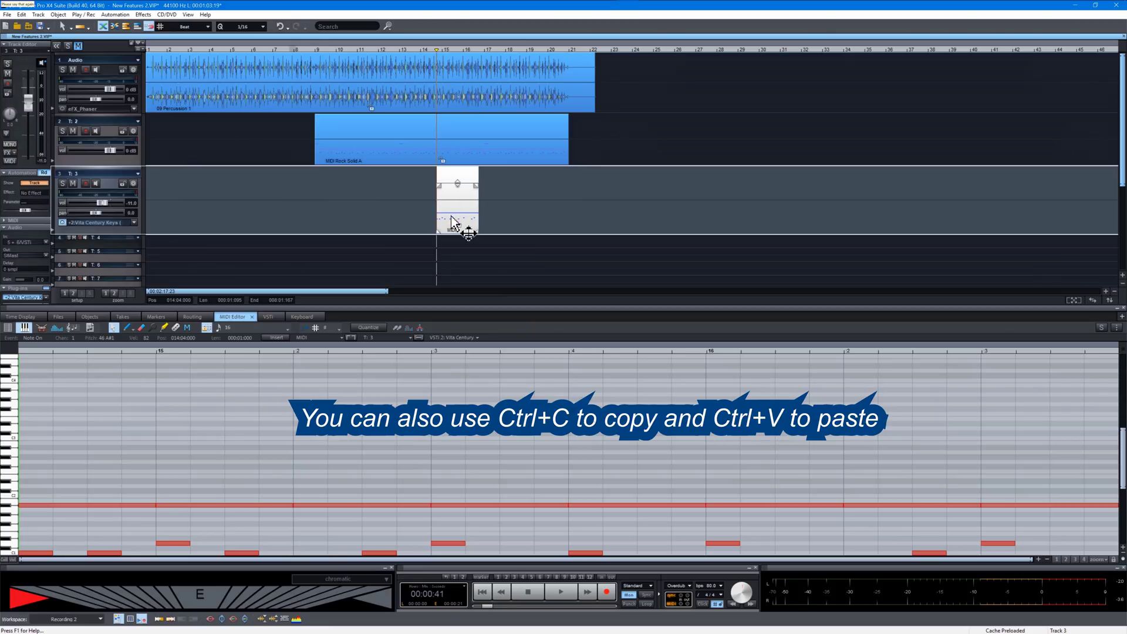
click(461, 176)
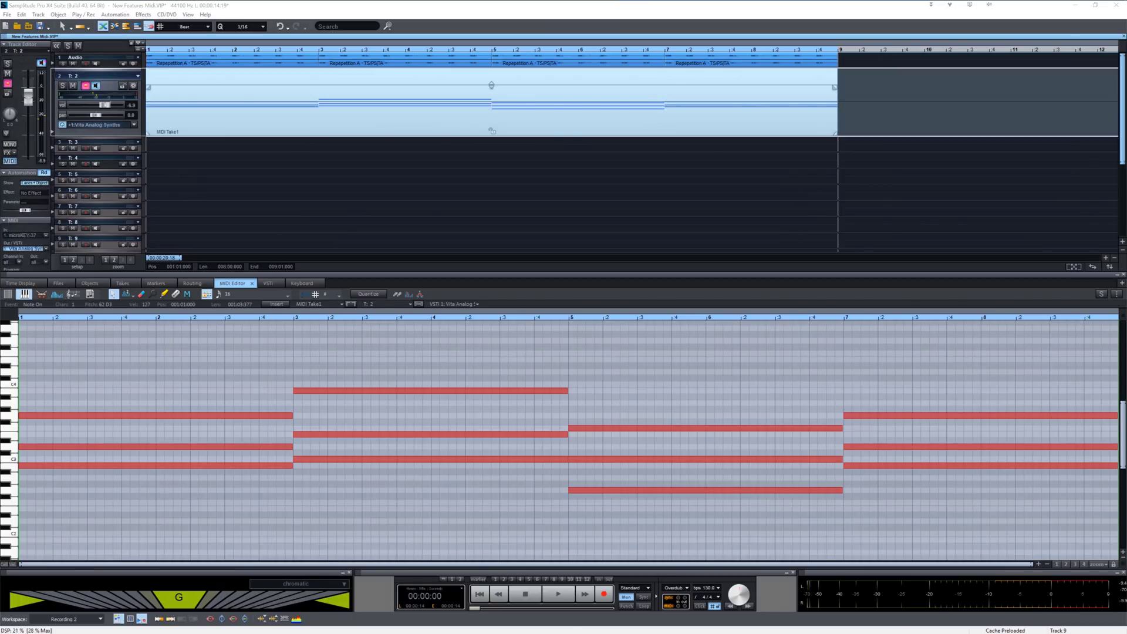
Record a take with mod wheel movement over the chord pattern, producing MIDI Take2.
click(603, 595)
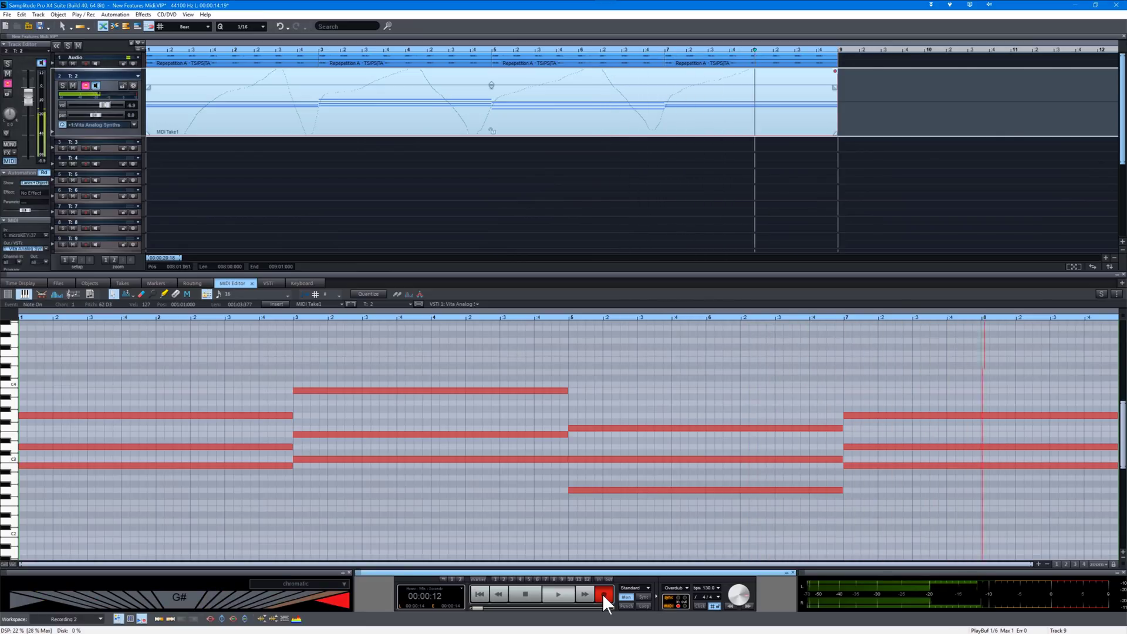
click(602, 593)
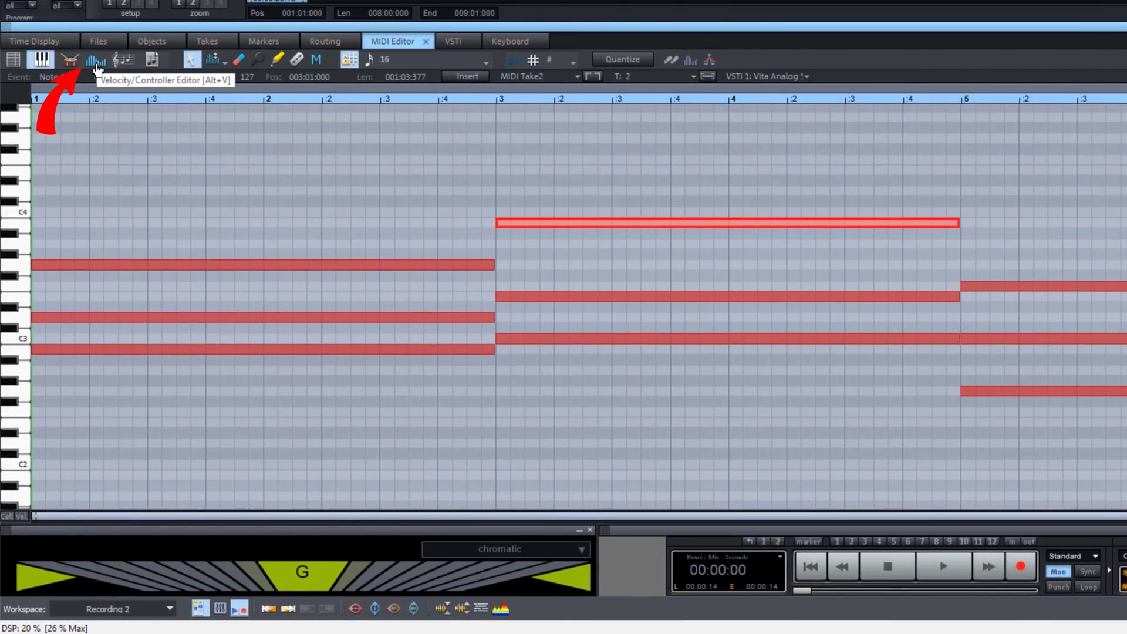
Open the controller lanes, enable the ModWheel lane and switch off the Vel lane.
click(96, 61)
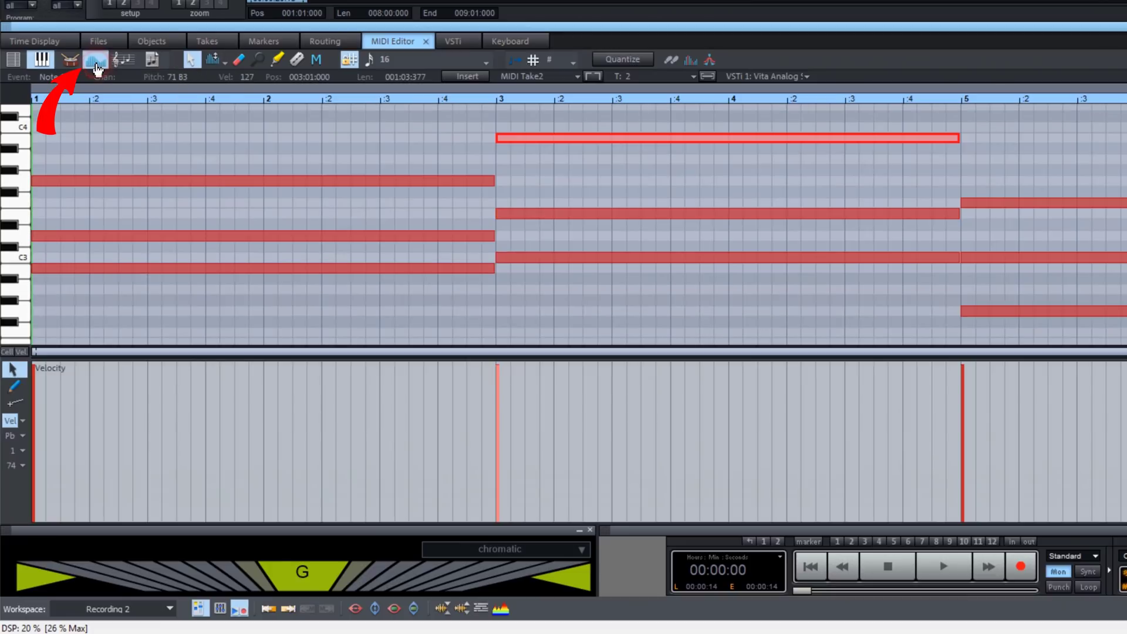
click(15, 453)
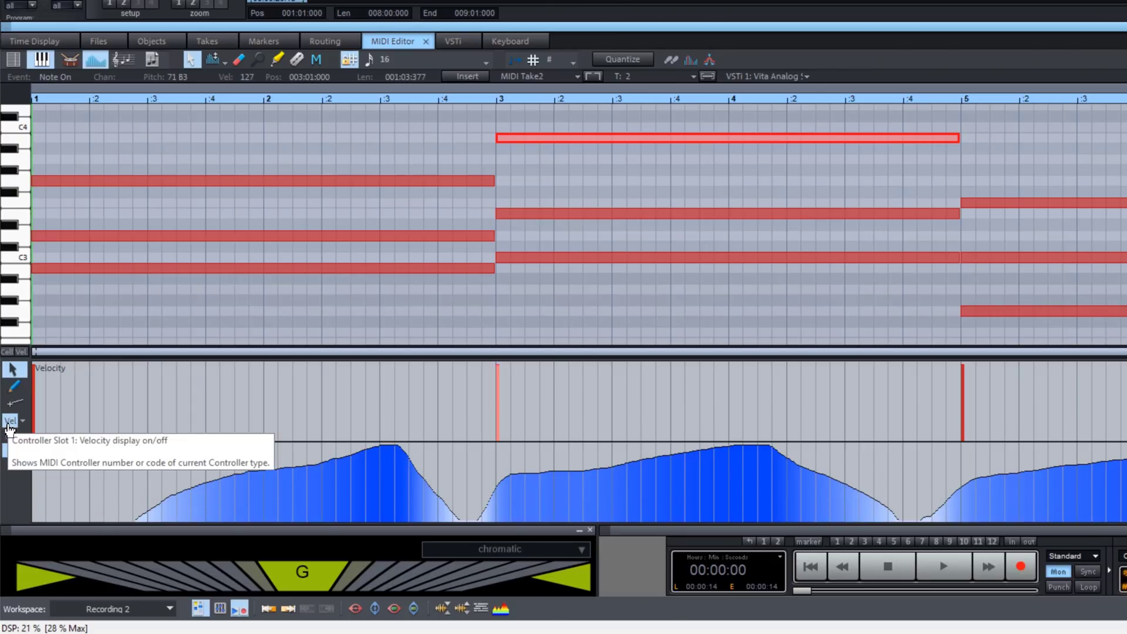
click(9, 425)
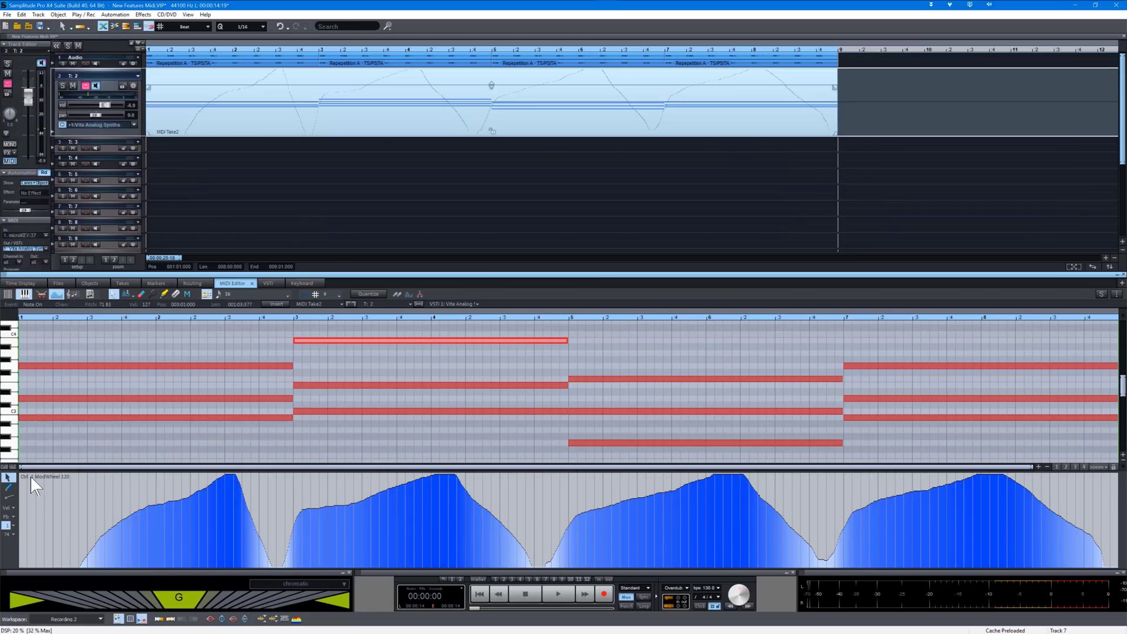
Select the whole ModWheel curve of MIDI Take2 and apply Smooth controller to it.
drag(27, 474, 394, 566)
drag(480, 574, 1121, 594)
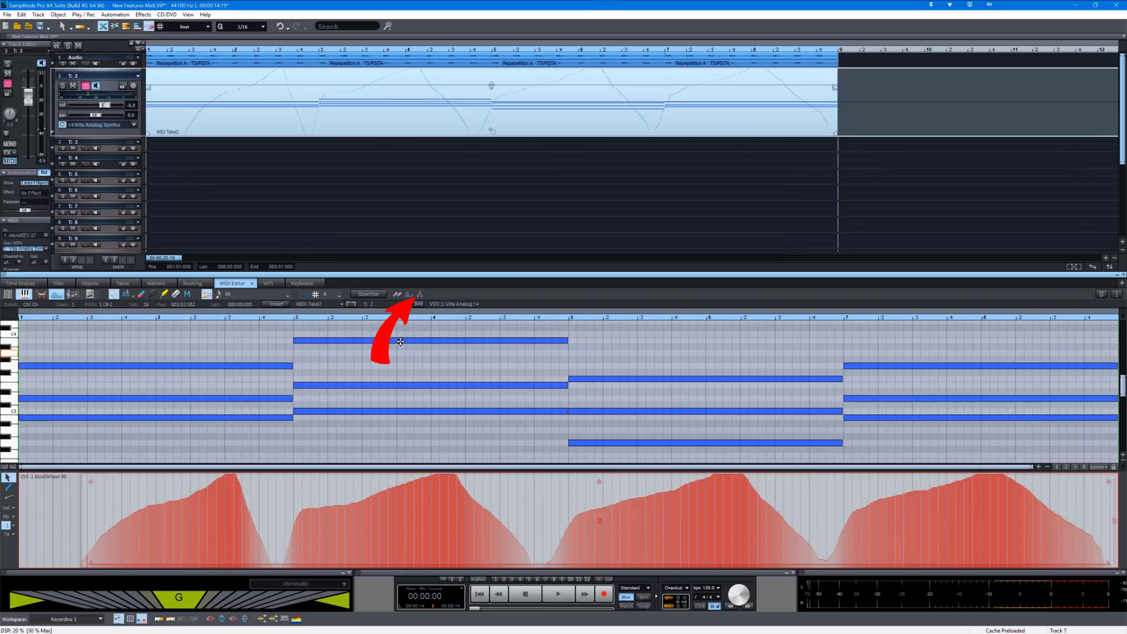
click(420, 297)
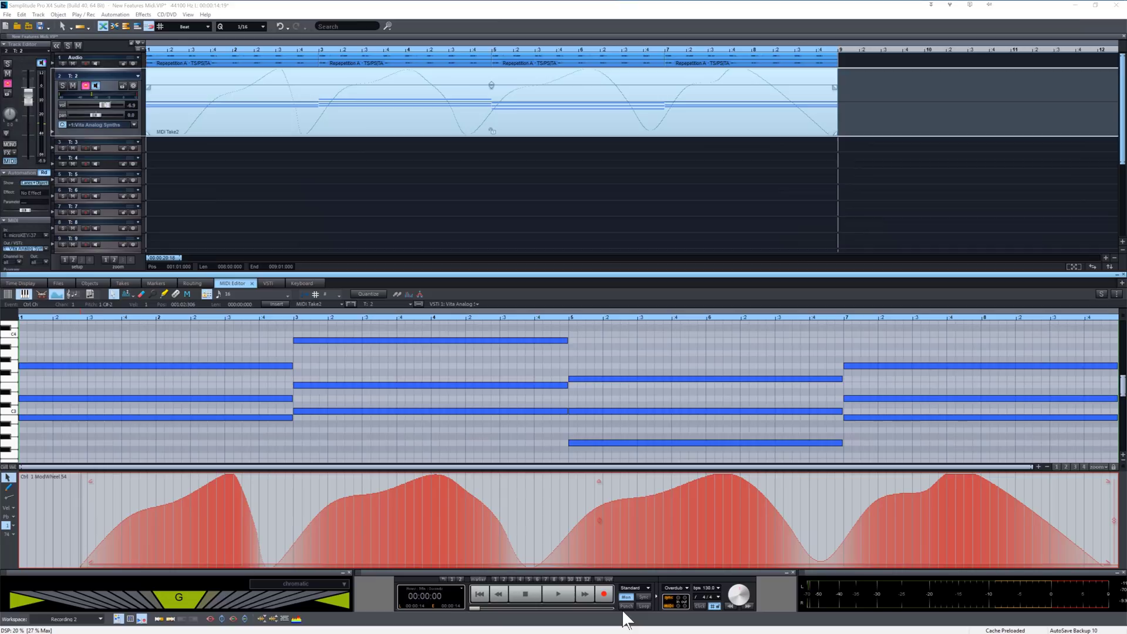
Shift the selected ModWheel curve slightly later and drag its scale handles to rescale the values.
click(591, 564)
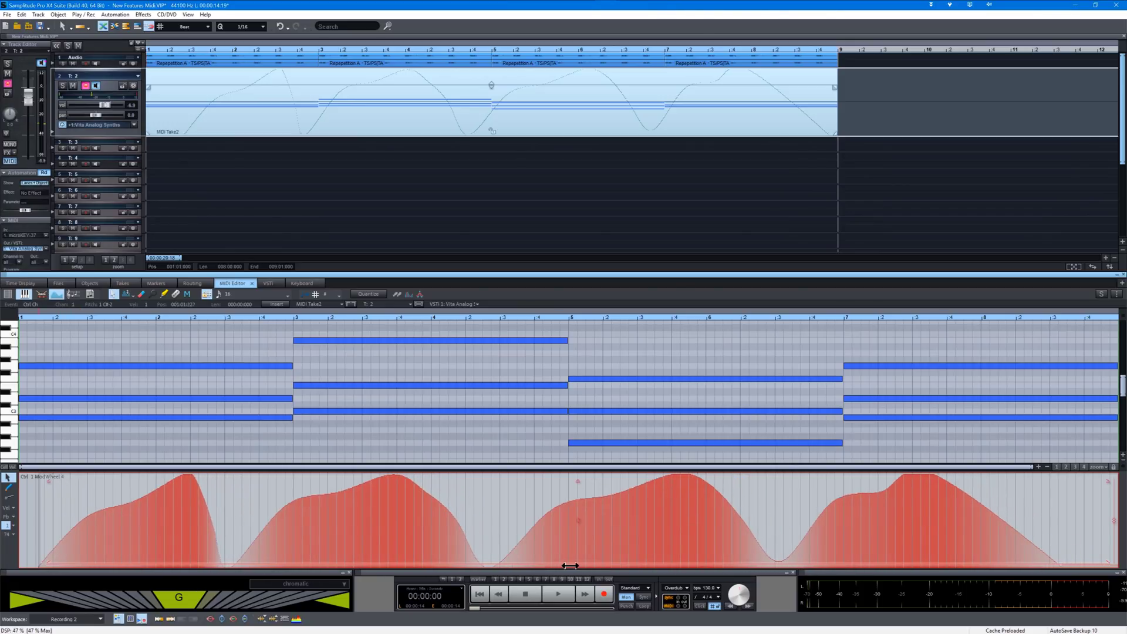
drag(595, 567, 598, 567)
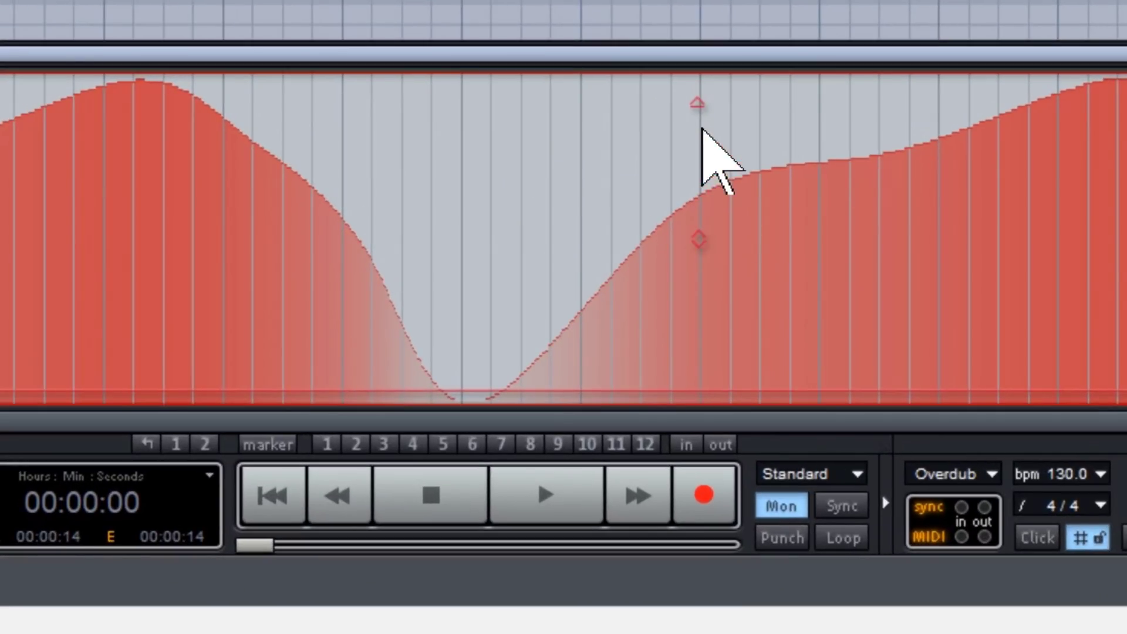
click(701, 108)
drag(702, 121, 702, 285)
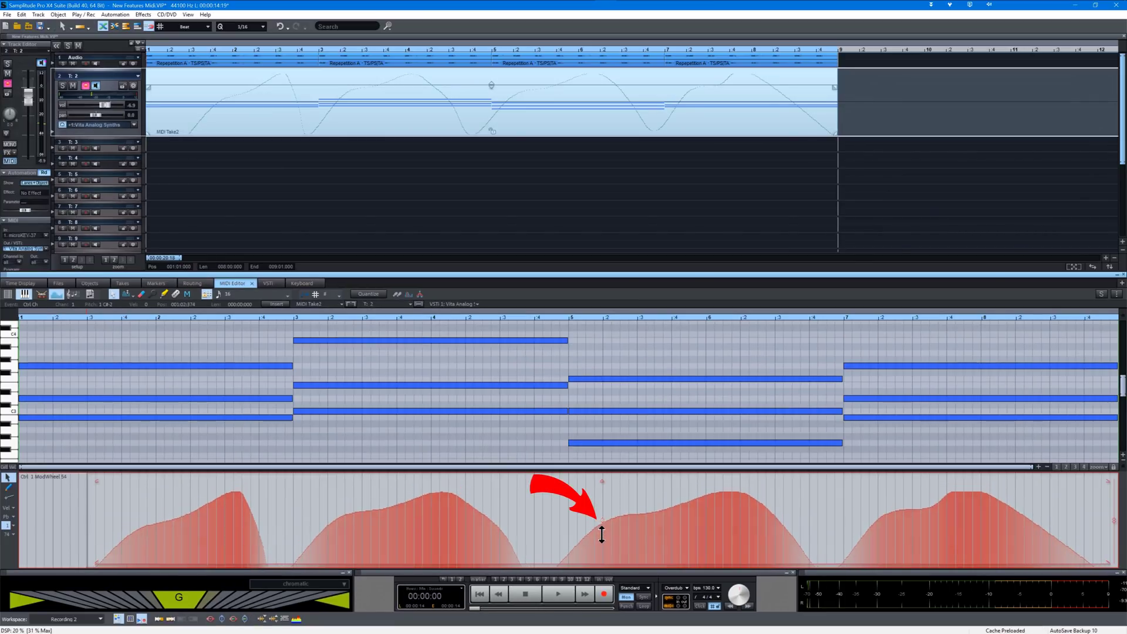
drag(601, 534, 606, 481)
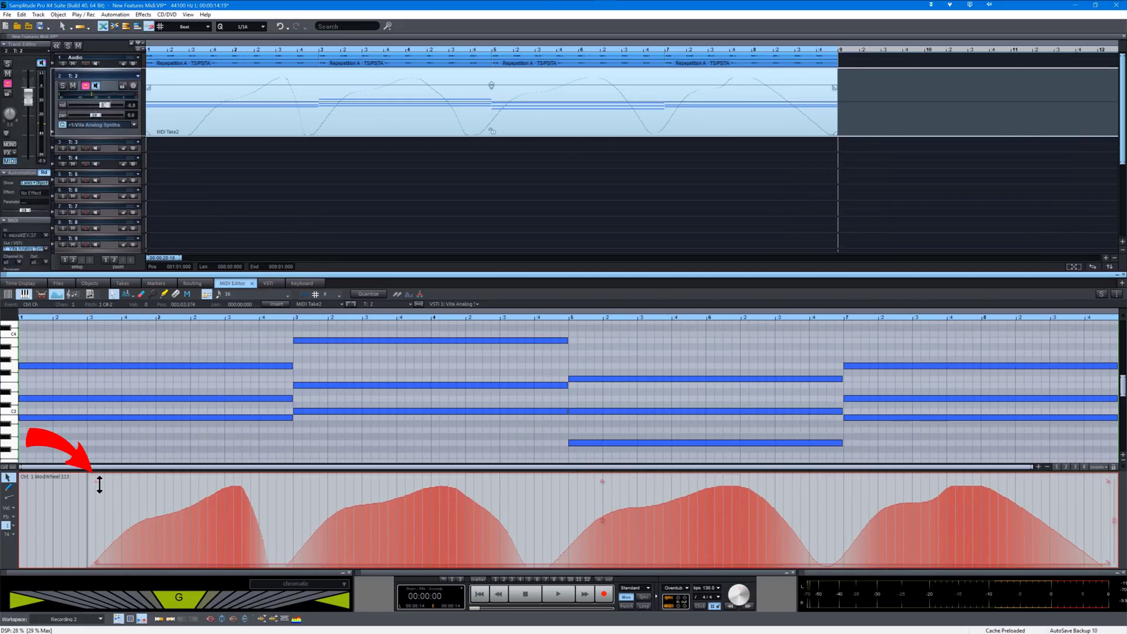
Scale the whole ModWheel curve down, lowering its right half and flattening it.
mouse_move(97, 484)
mouse_down()
mouse_move(97, 526)
mouse_move(97, 496)
mouse_up()
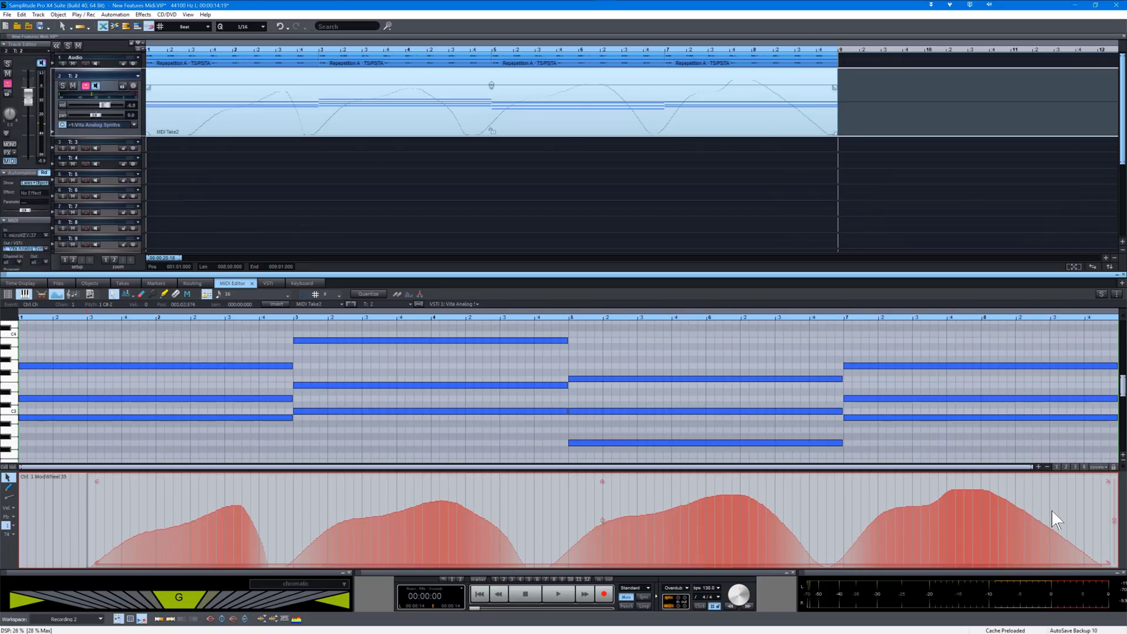
mouse_move(1106, 480)
mouse_down()
mouse_move(1106, 524)
mouse_move(1103, 457)
mouse_up()
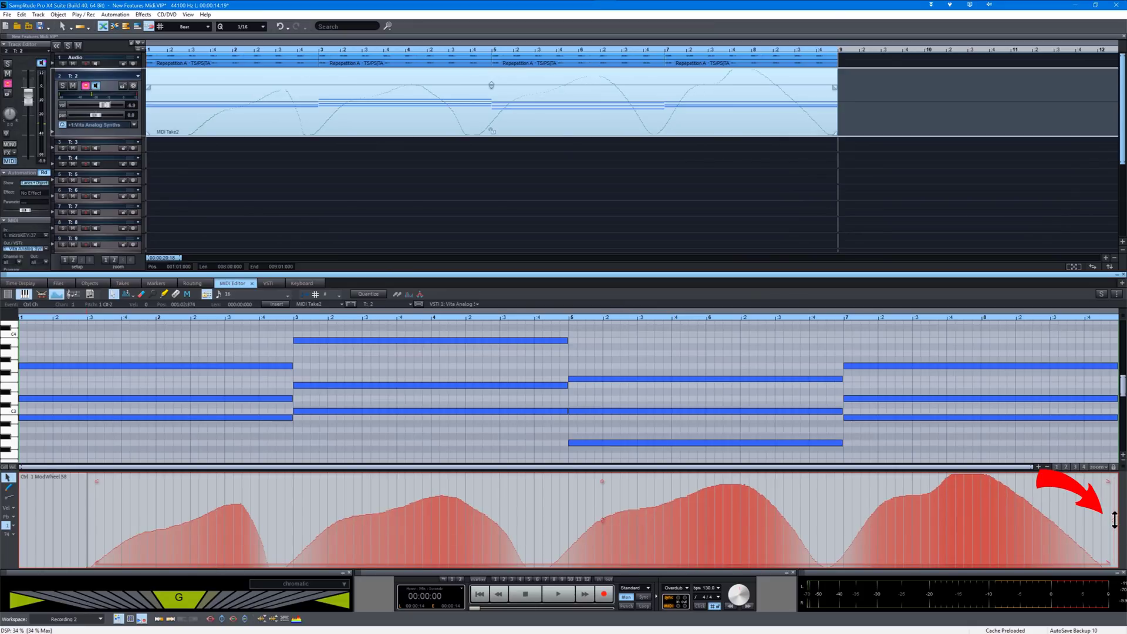
mouse_move(1114, 520)
mouse_down()
mouse_move(1119, 592)
mouse_move(1115, 529)
mouse_up()
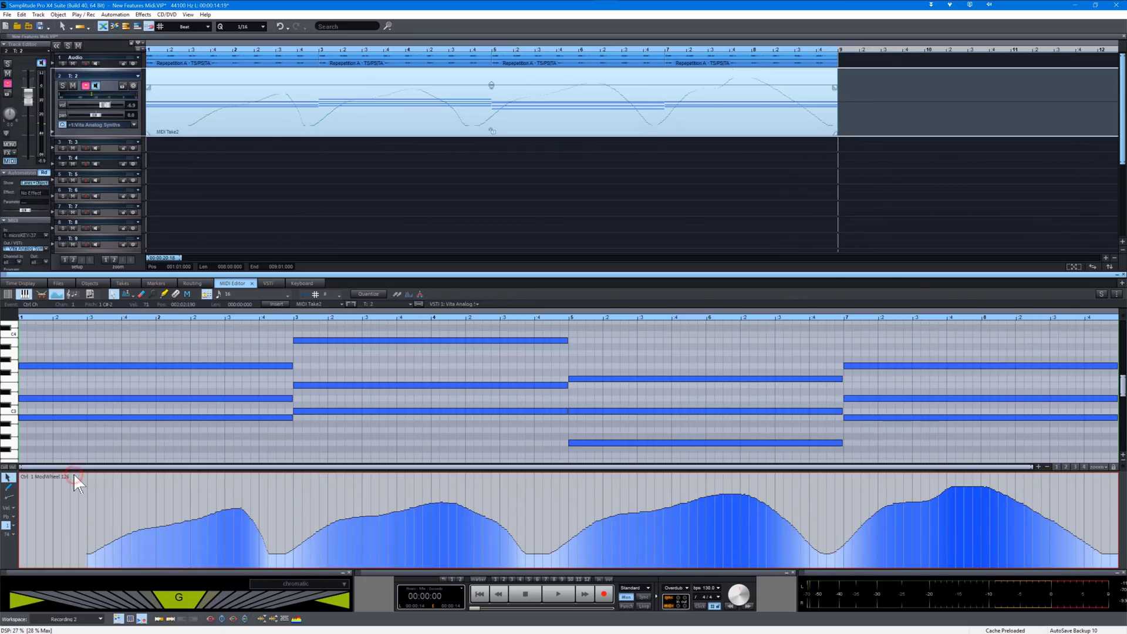
Lower the curve's opening section and its right end, reshape its start, then deselect.
drag(74, 475, 291, 555)
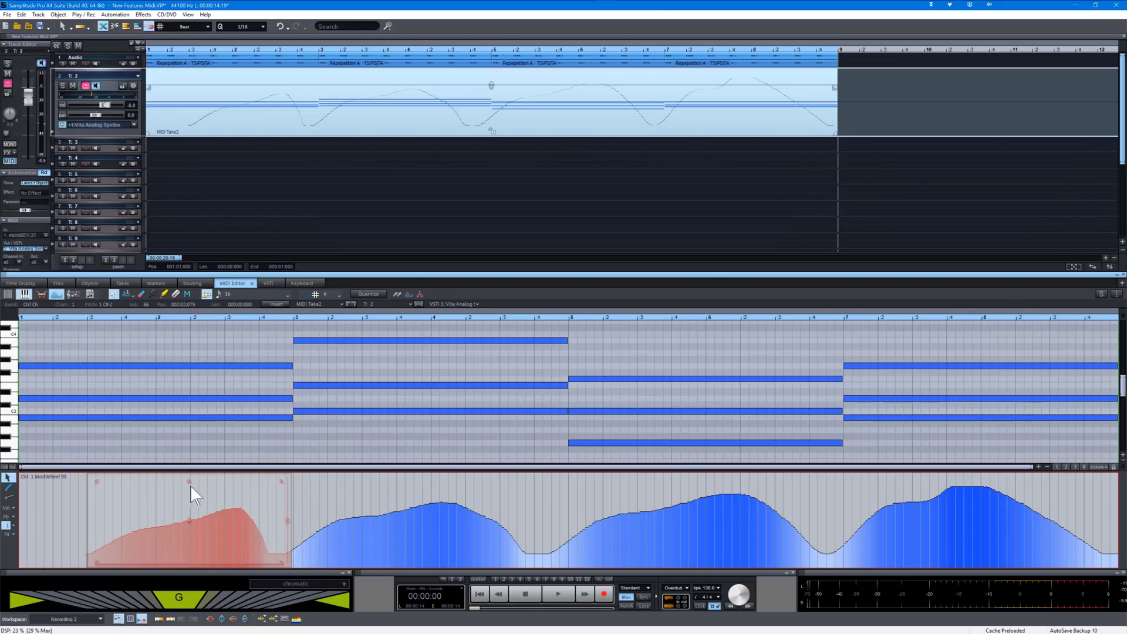
mouse_move(190, 482)
mouse_down()
mouse_move(199, 505)
mouse_move(200, 496)
mouse_up()
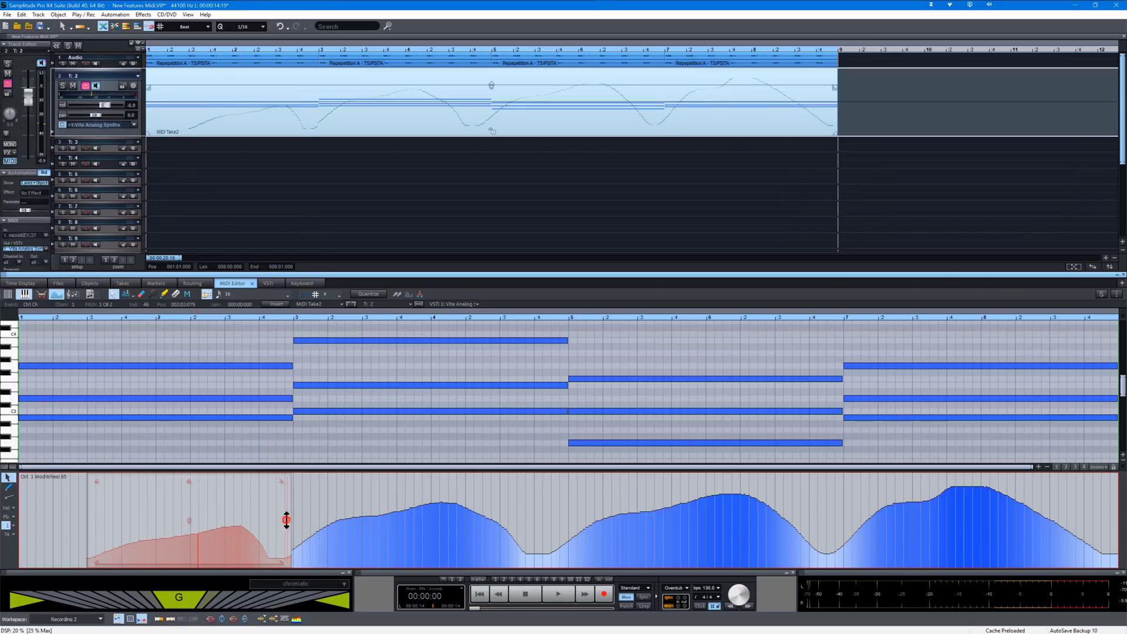
mouse_move(287, 520)
mouse_down()
mouse_move(287, 505)
mouse_move(287, 549)
mouse_move(284, 497)
mouse_move(278, 536)
mouse_move(274, 522)
mouse_up()
mouse_move(98, 481)
mouse_down()
mouse_move(101, 503)
mouse_move(97, 472)
mouse_up()
click(63, 477)
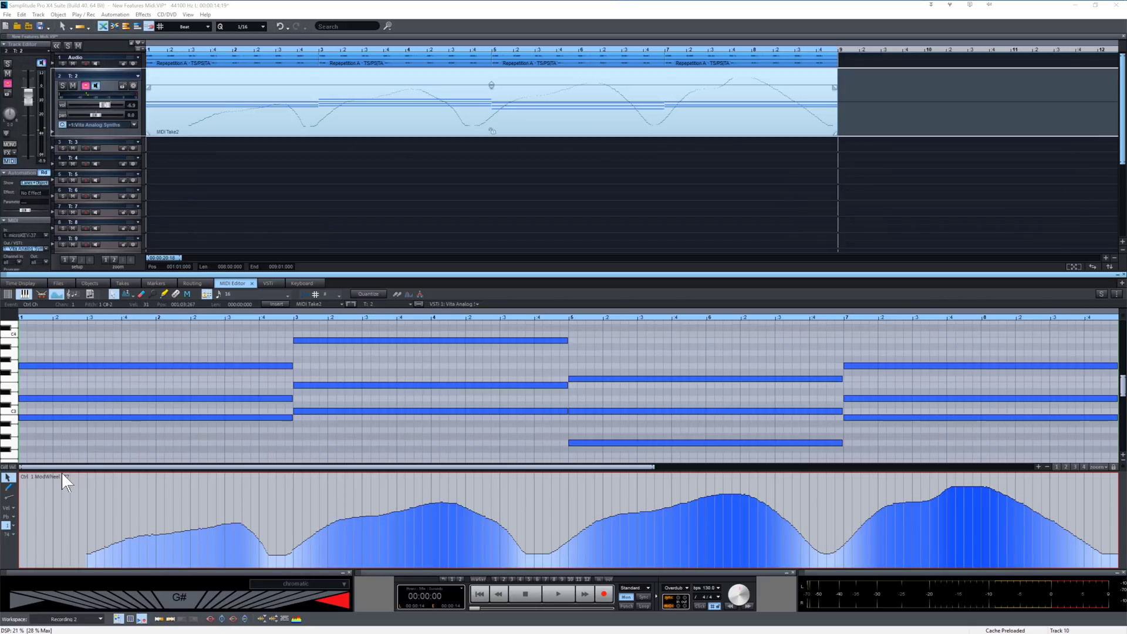
Marquee-select only the mid-range ModWheel values across the whole curve, excluding peaks and deepest dips.
click(62, 475)
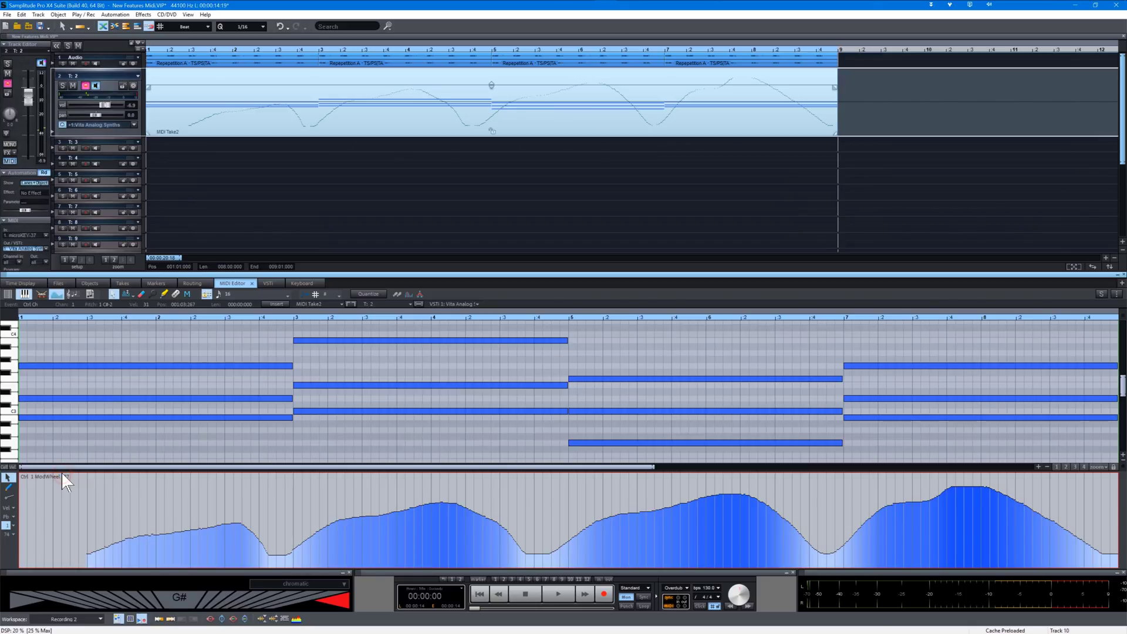
drag(283, 592, 903, 606)
drag(985, 609, 1118, 608)
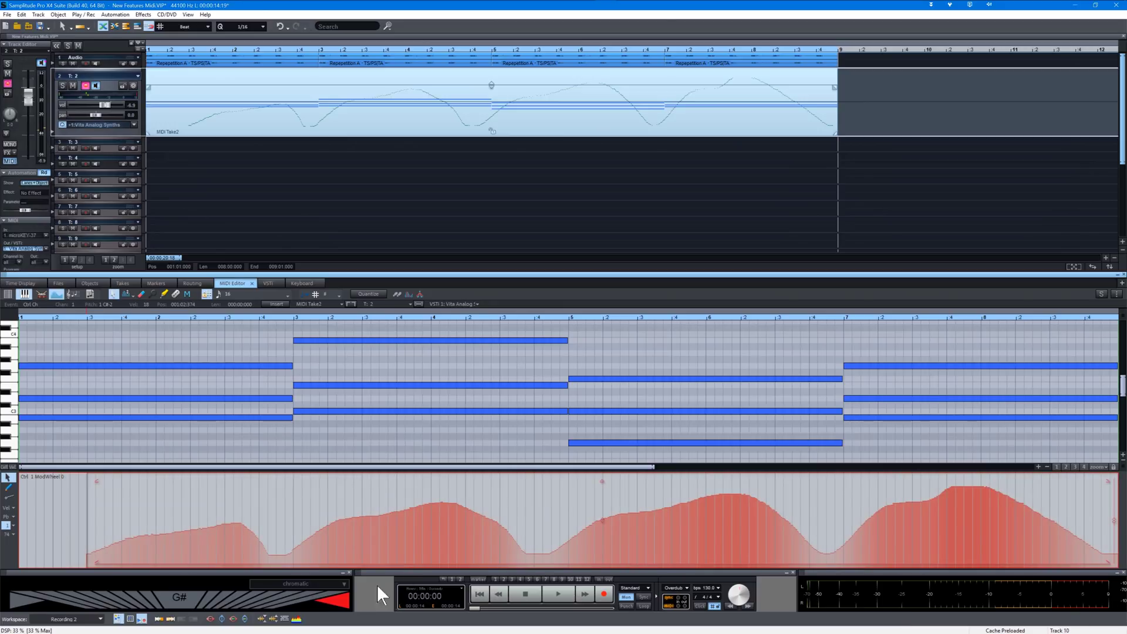
click(74, 482)
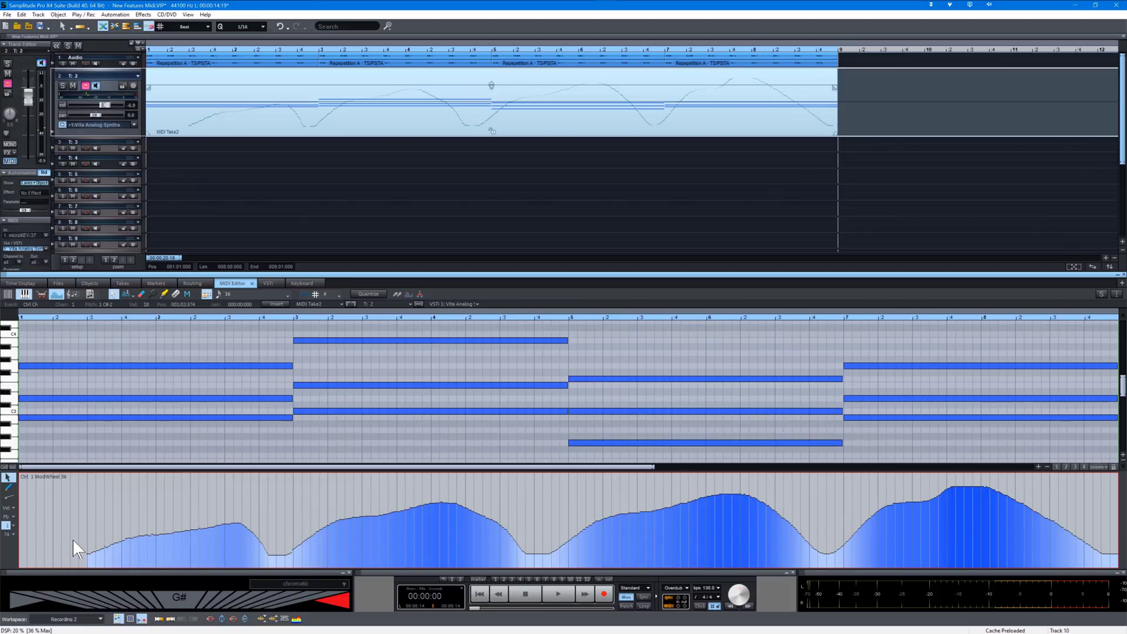
drag(68, 534, 1118, 570)
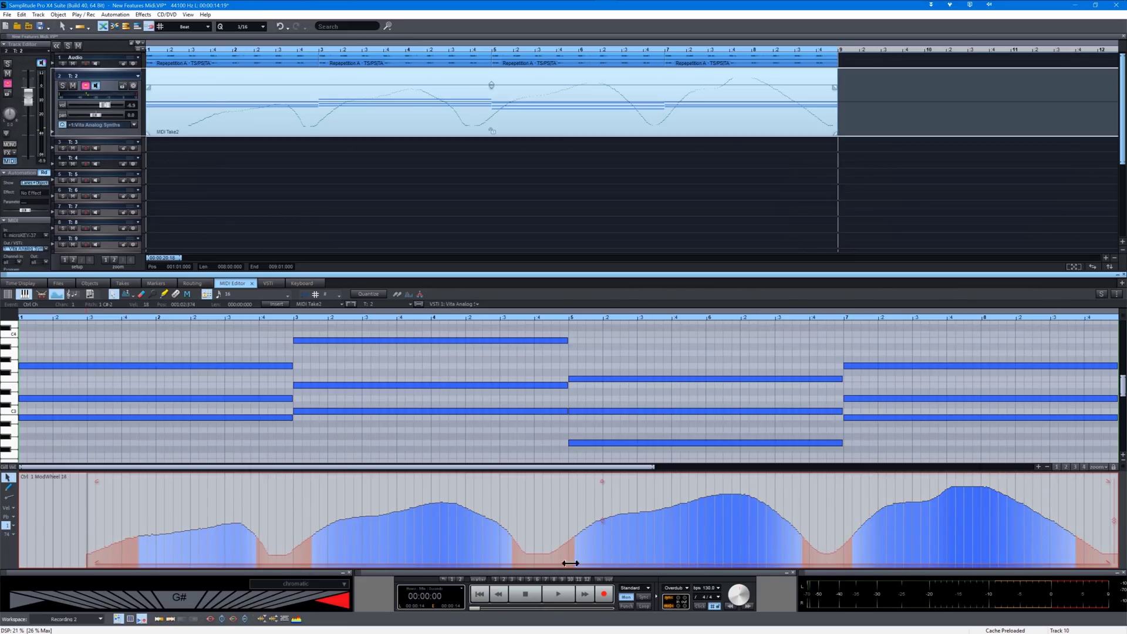
drag(111, 498, 1089, 527)
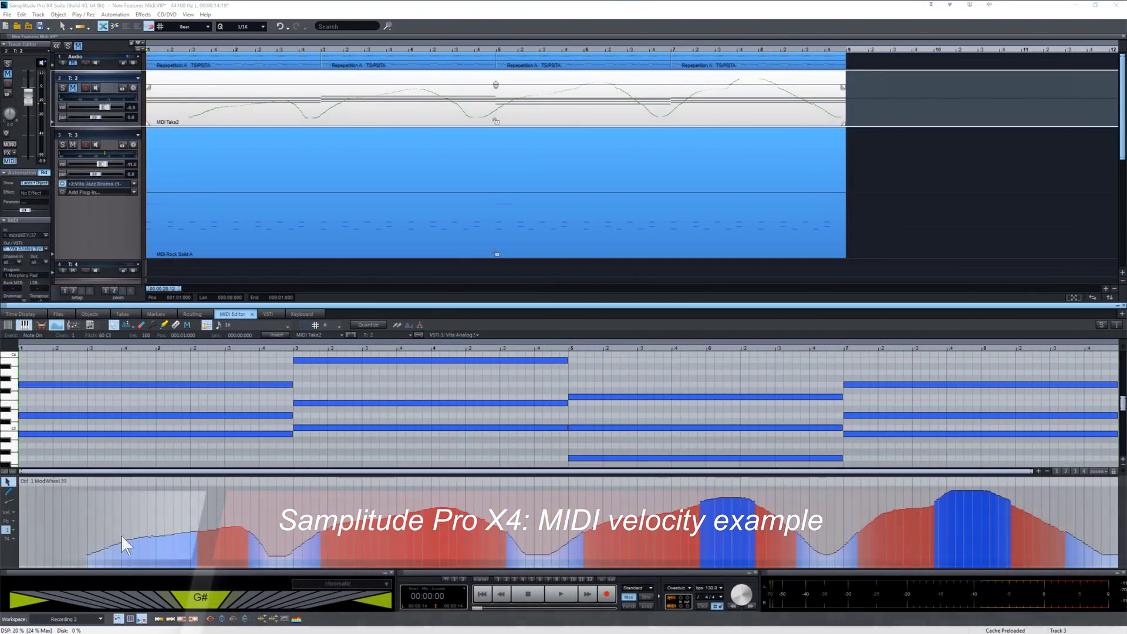
Edit MIDI Rock Solid A, replace the ModWheel lane with Velocity, and filter it to one drum pitch.
click(221, 249)
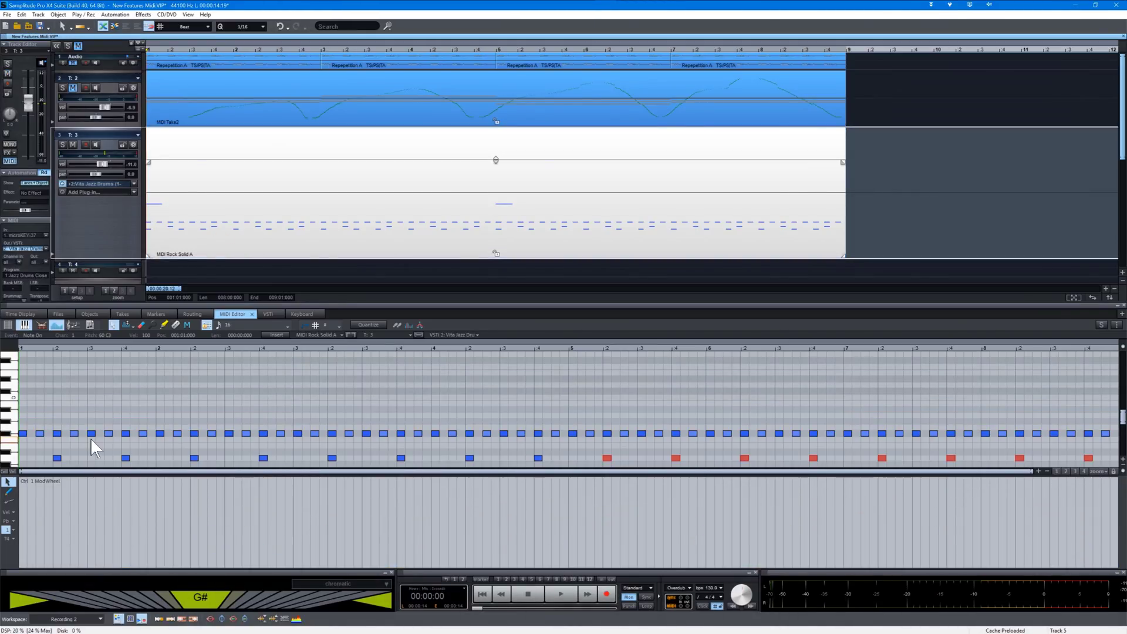
click(8, 521)
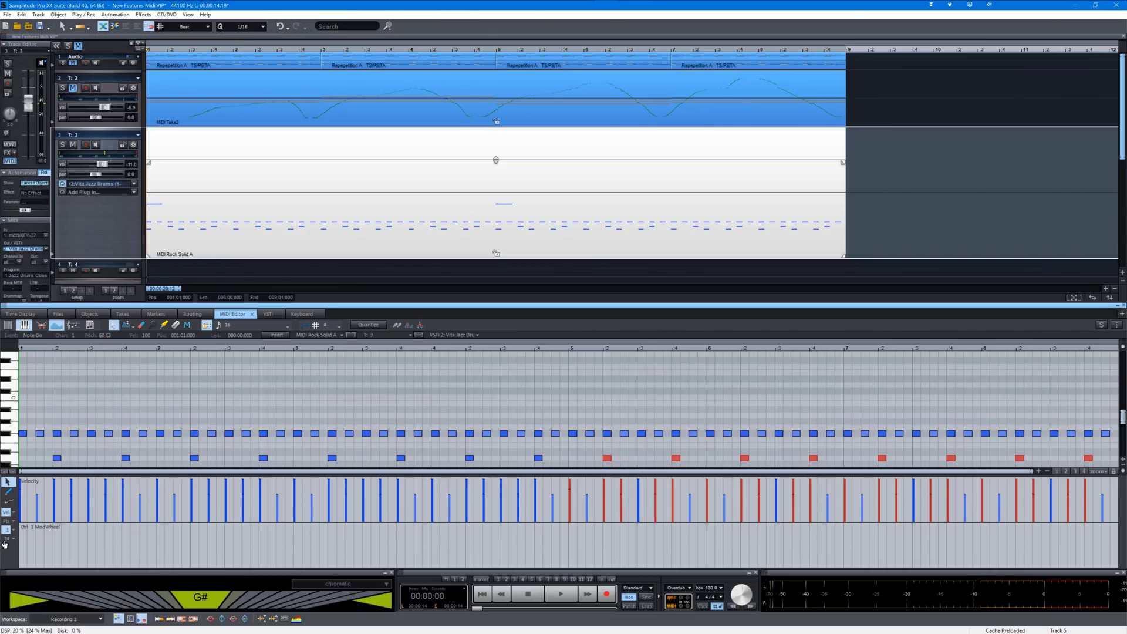
click(6, 531)
click(70, 546)
scroll(101, 417, down, 2)
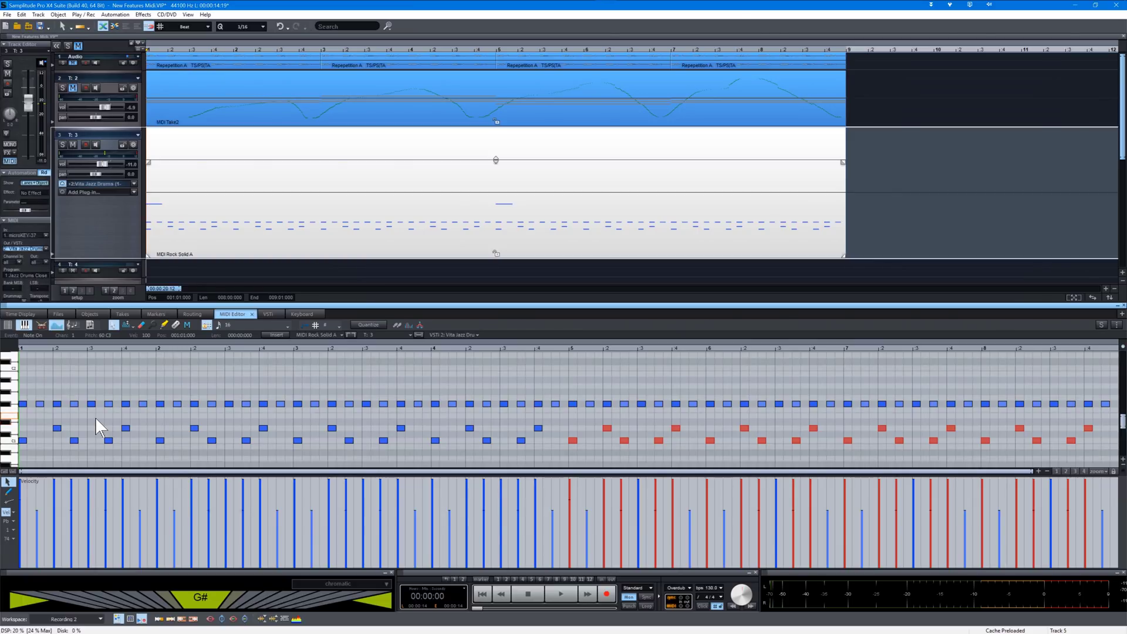
click(6, 405)
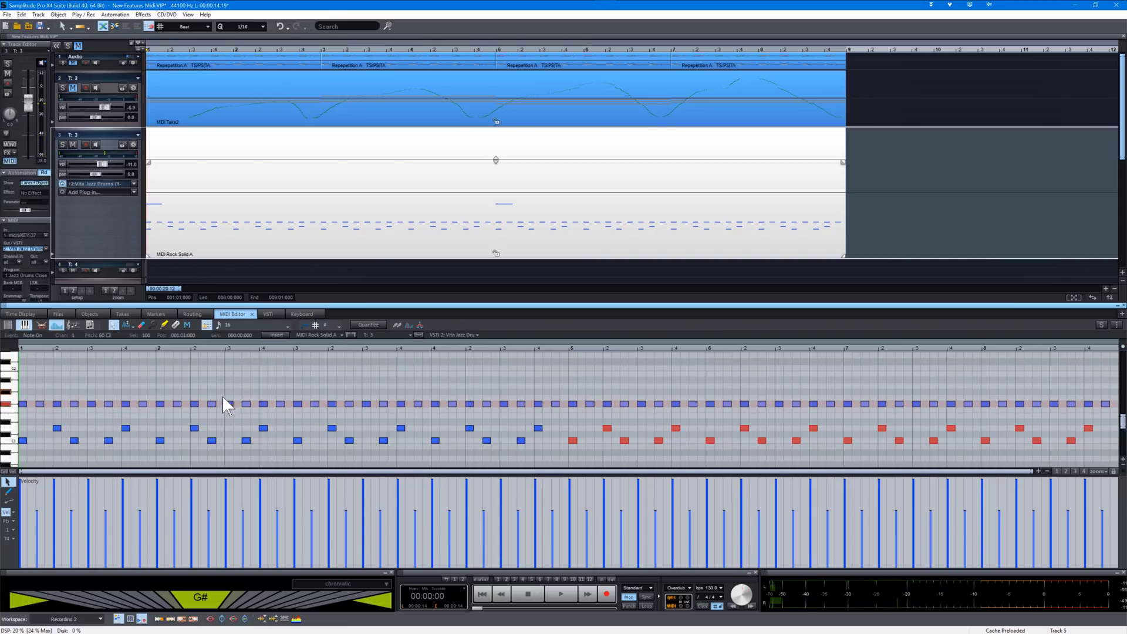
Select and mute the kick and snare notes, then play and stop to listen.
drag(27, 415, 1096, 439)
key(space)
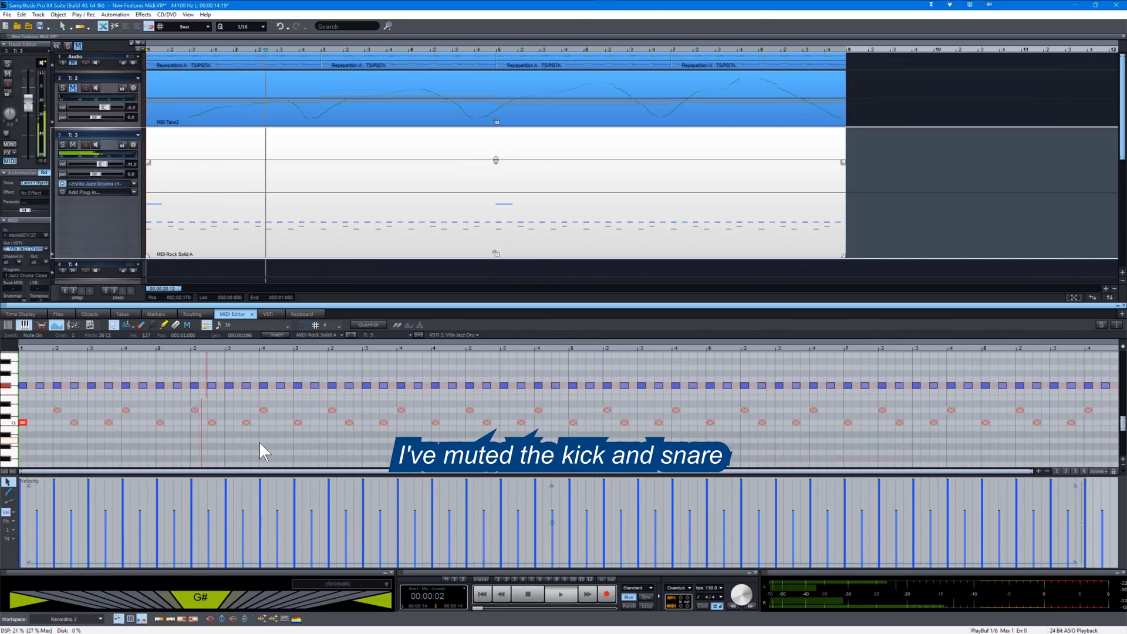
key(space)
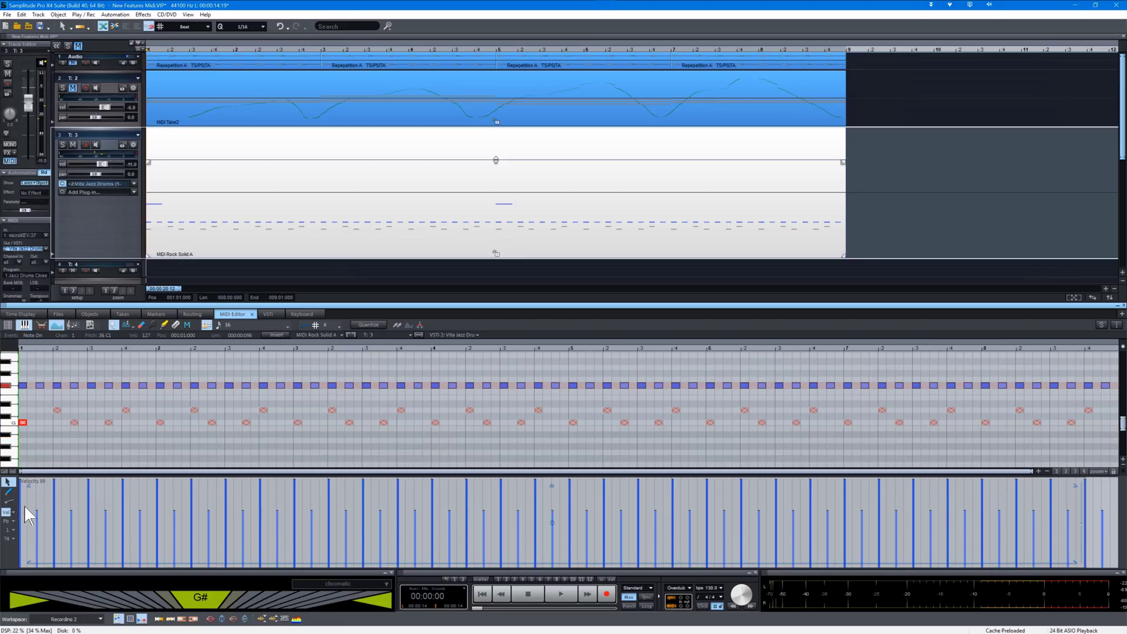
Select all hi-hat velocities in the lane, raise them, and play back the louder hi-hats.
drag(24, 505, 799, 581)
drag(927, 586, 1111, 590)
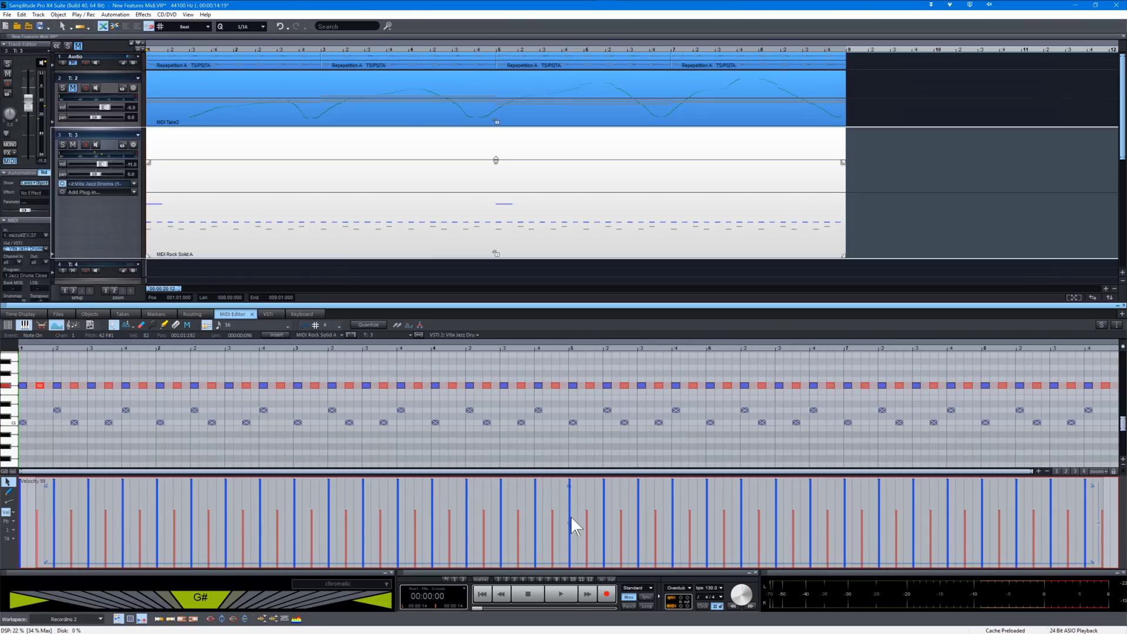
mouse_move(573, 523)
mouse_down()
mouse_move(569, 499)
mouse_move(569, 508)
mouse_up()
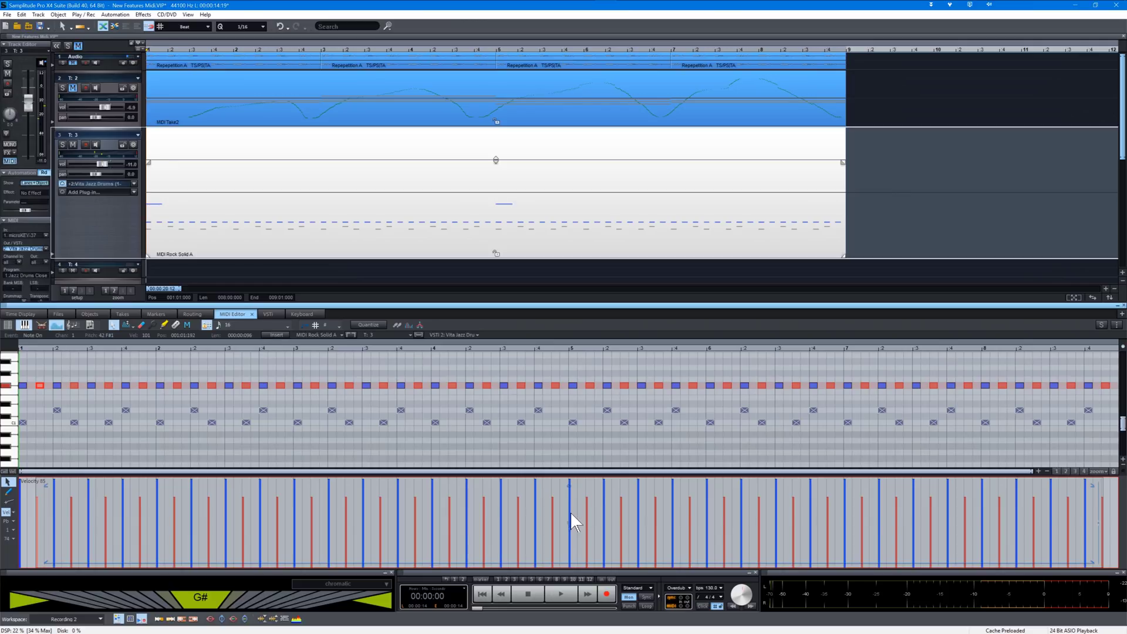
key(space)
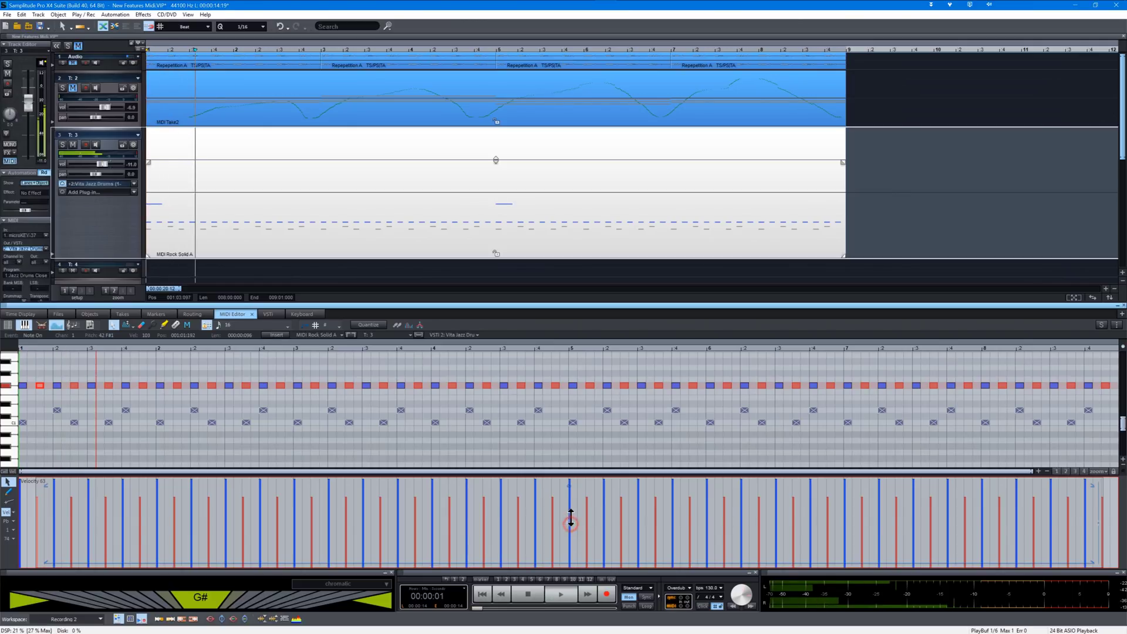
mouse_move(571, 519)
mouse_down()
mouse_move(571, 508)
mouse_move(570, 551)
mouse_move(569, 534)
mouse_up()
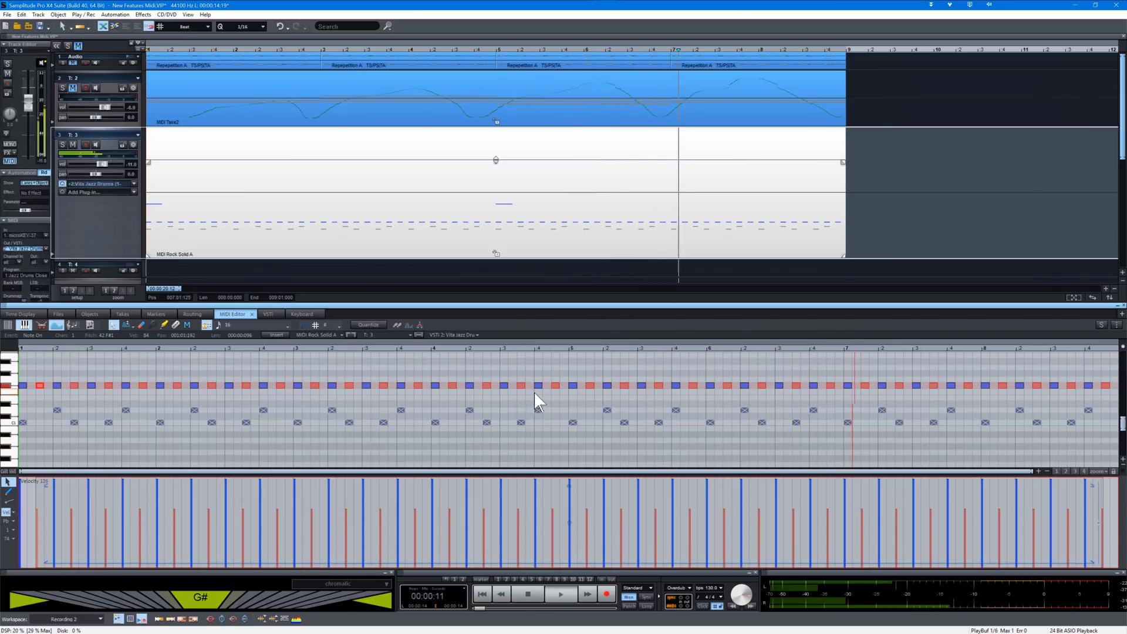
Stop playback, select all hi-hat notes, and scale their velocities down toward 1, then up to 127.
key(space)
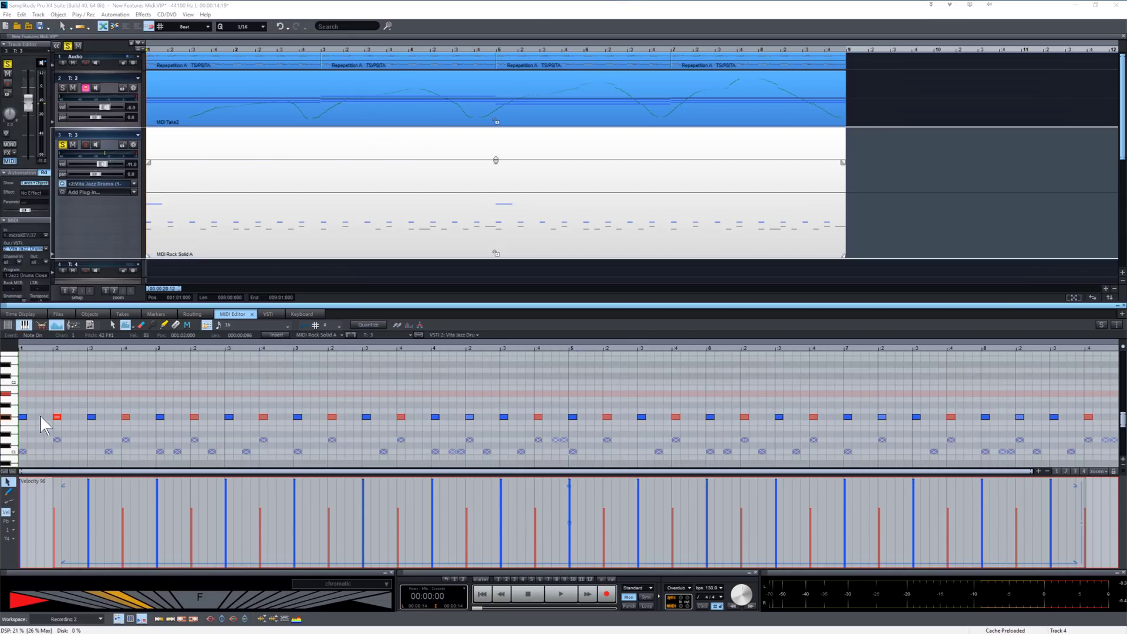
key(ctrl+a)
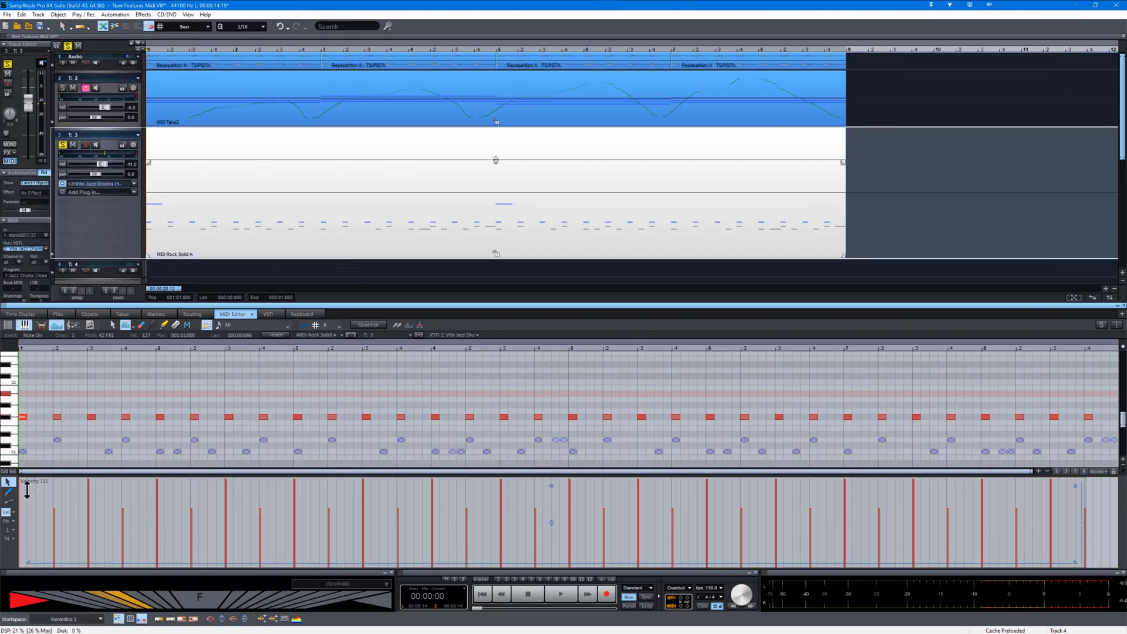
click(1080, 522)
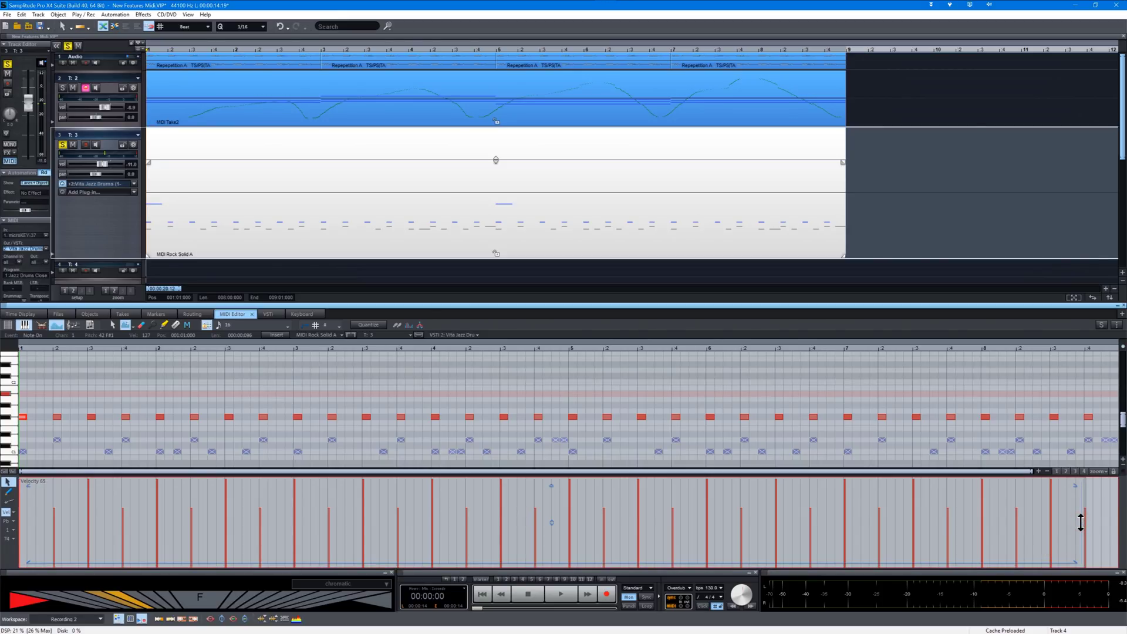
drag(1080, 522, 1082, 605)
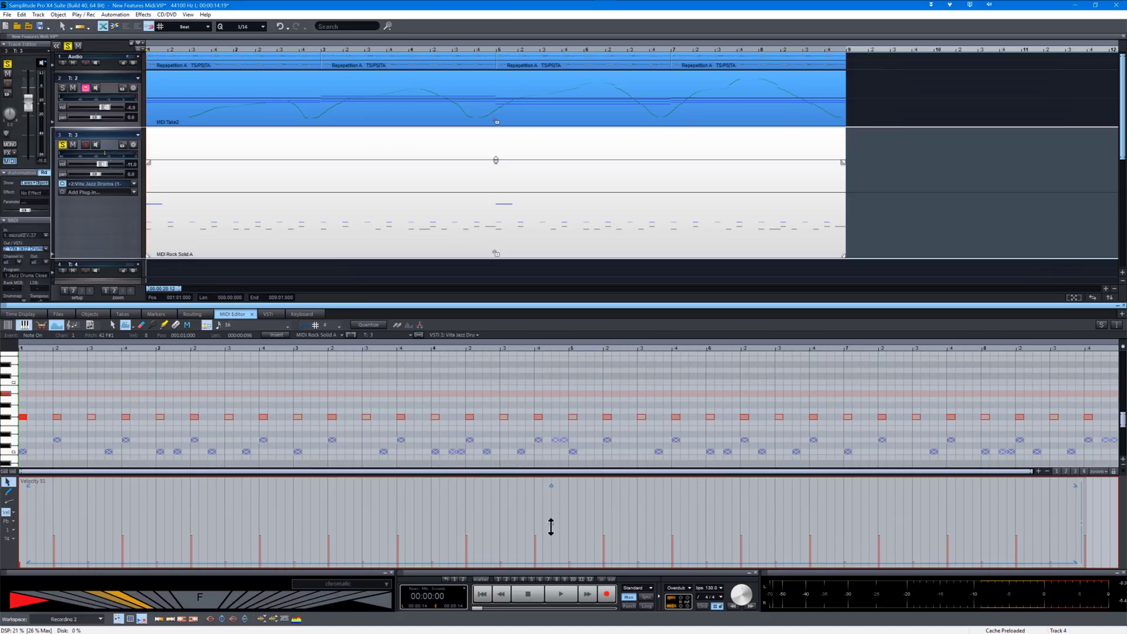
drag(551, 526, 556, 468)
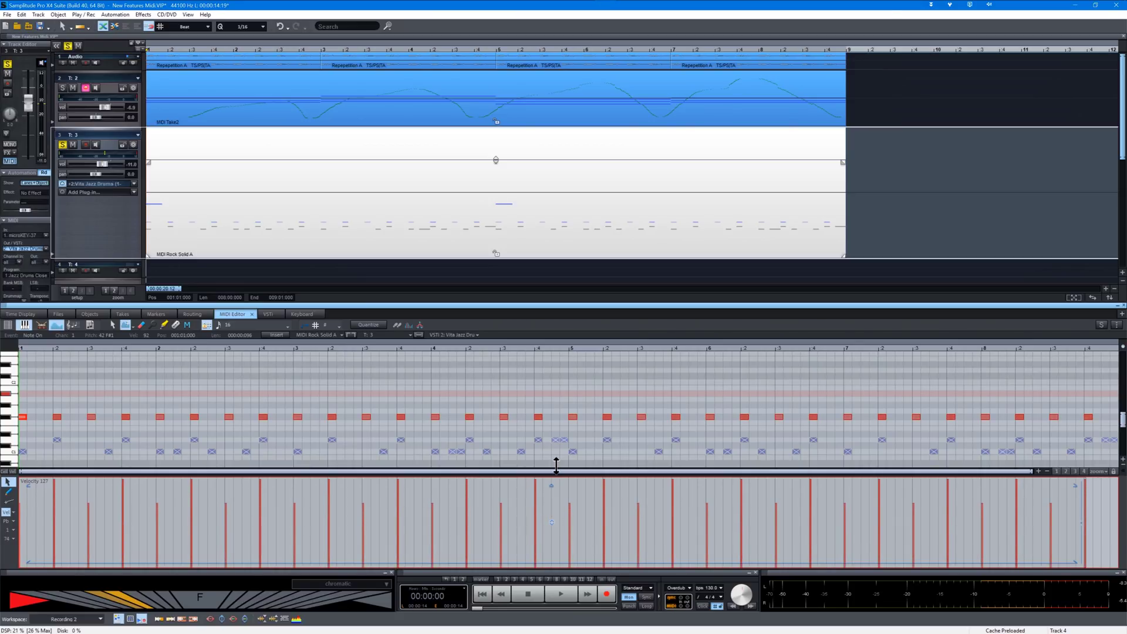
click(509, 527)
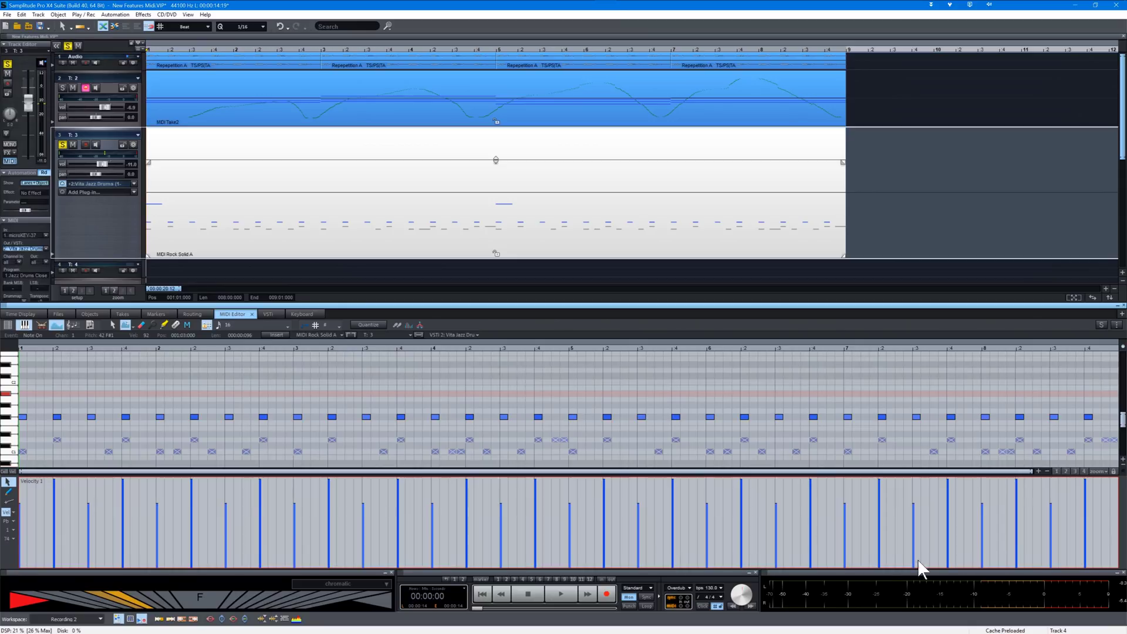
Lower the velocities of a selected group of hi-hat notes and fine-tune them during playback.
drag(1072, 497, 20, 567)
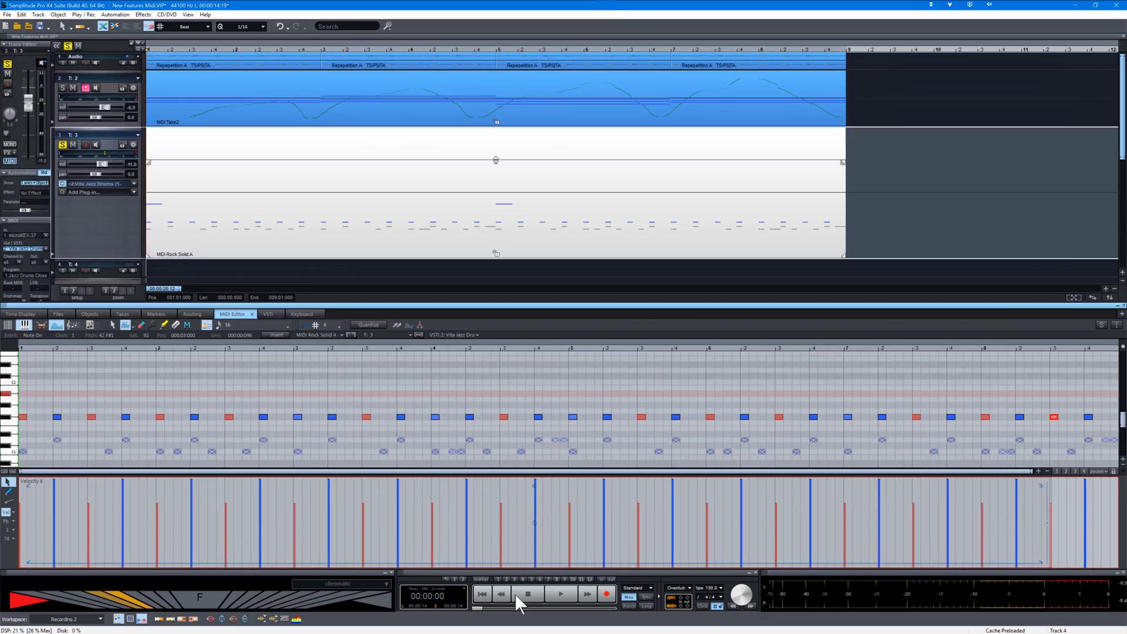
mouse_move(530, 521)
mouse_down()
mouse_move(534, 536)
mouse_move(534, 525)
mouse_up()
key(space)
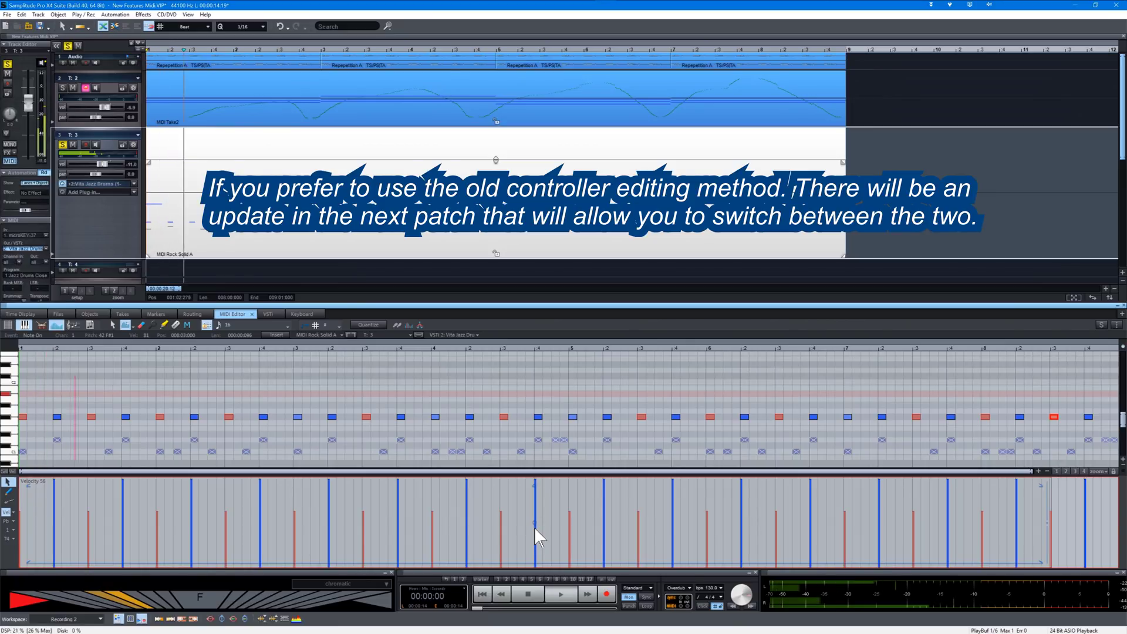
drag(534, 526, 534, 509)
key(space)
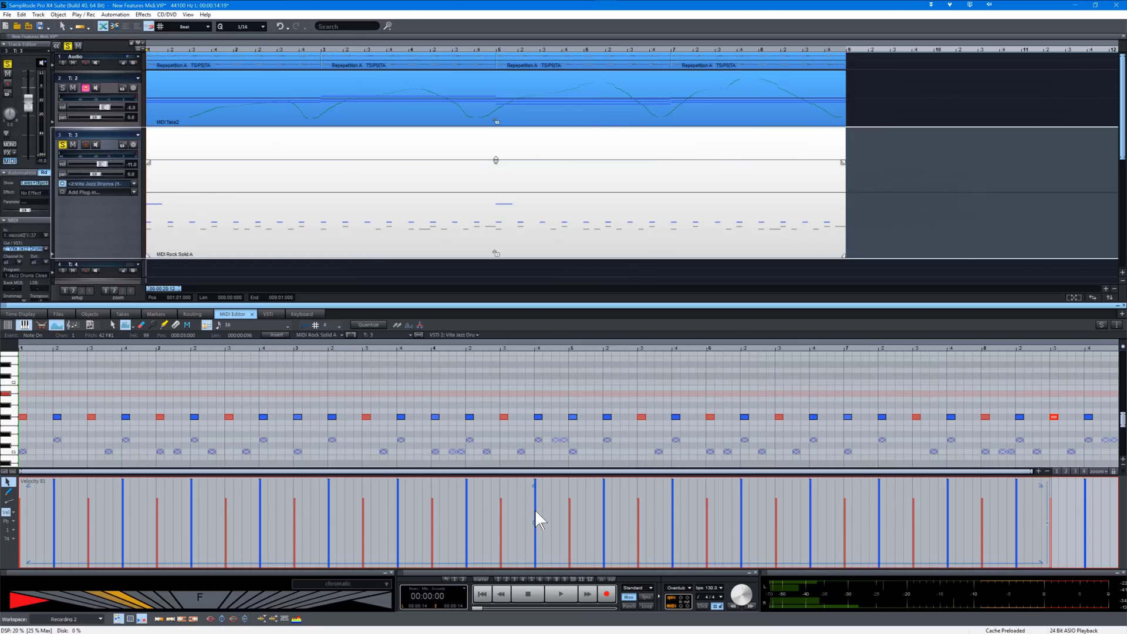